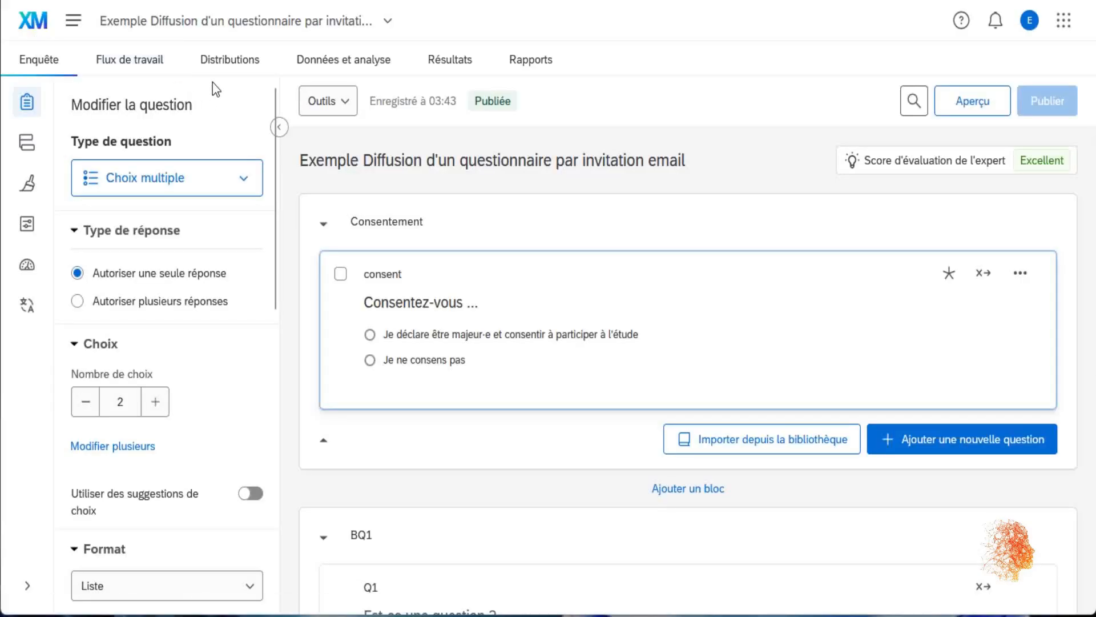
# - From the e-mail composer's recipient picker, create and save a new contact list named 'Contacts test'
pyautogui.click(236, 64)
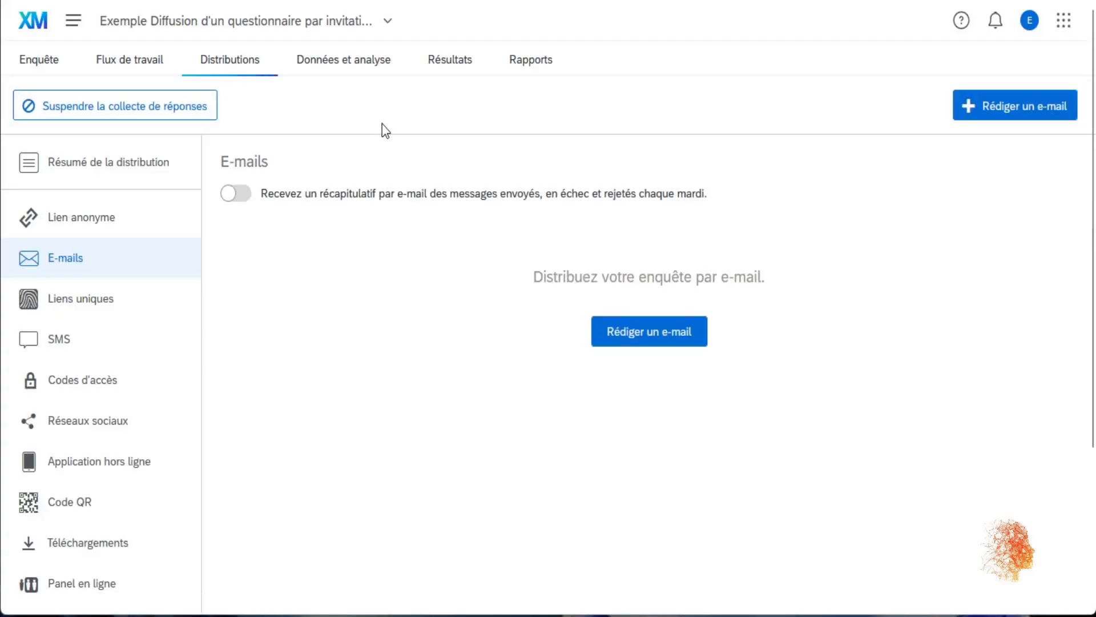
pyautogui.click(654, 341)
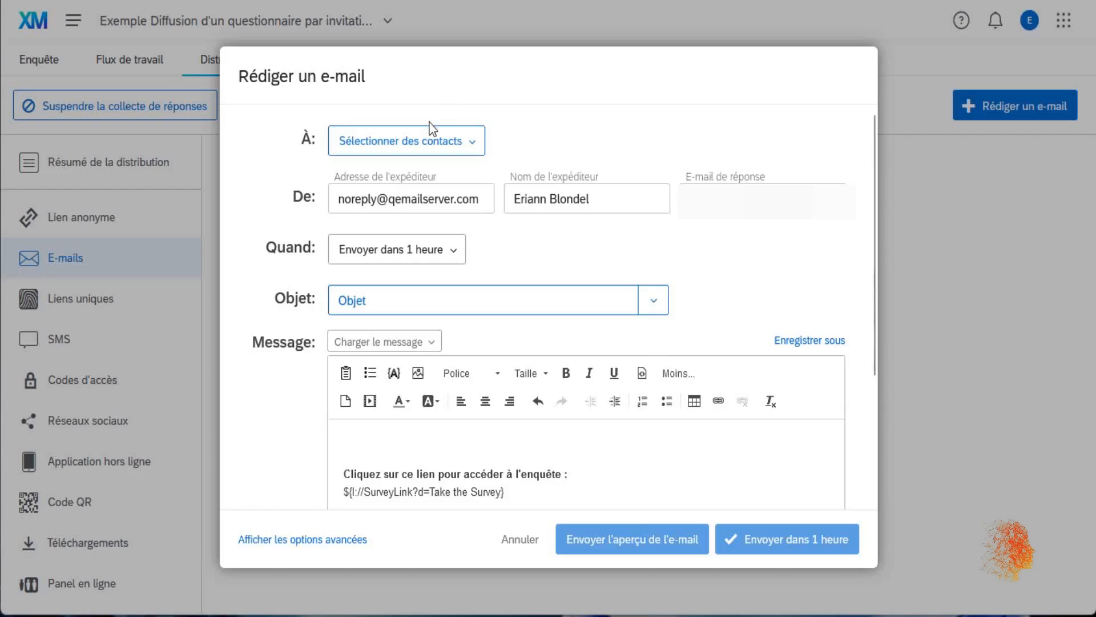
pyautogui.click(435, 147)
pyautogui.moveTo(441, 172)
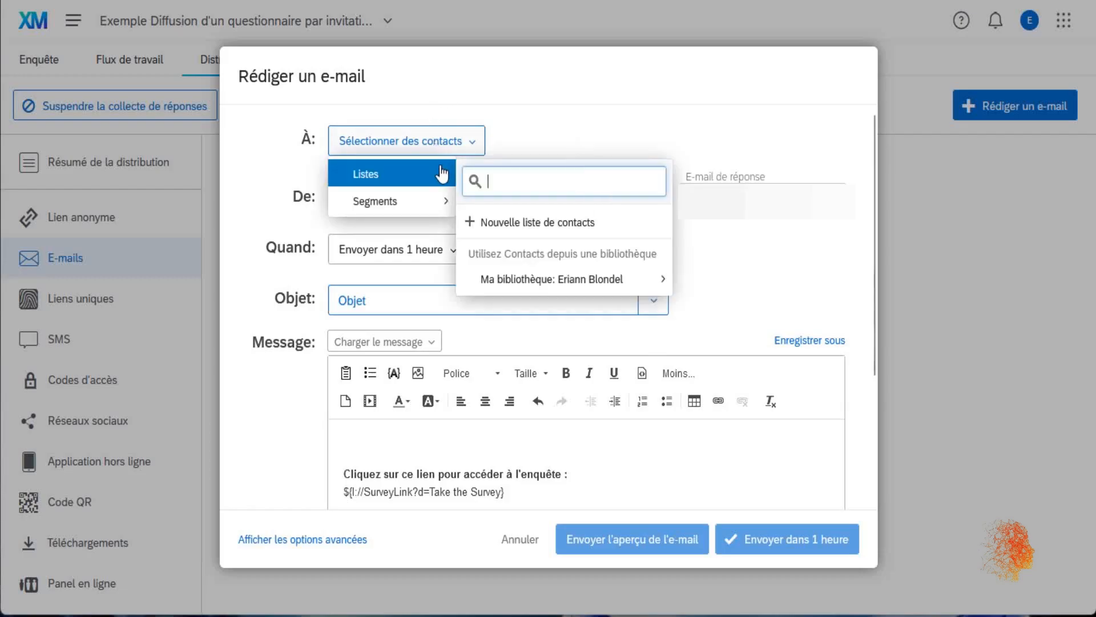
pyautogui.click(562, 228)
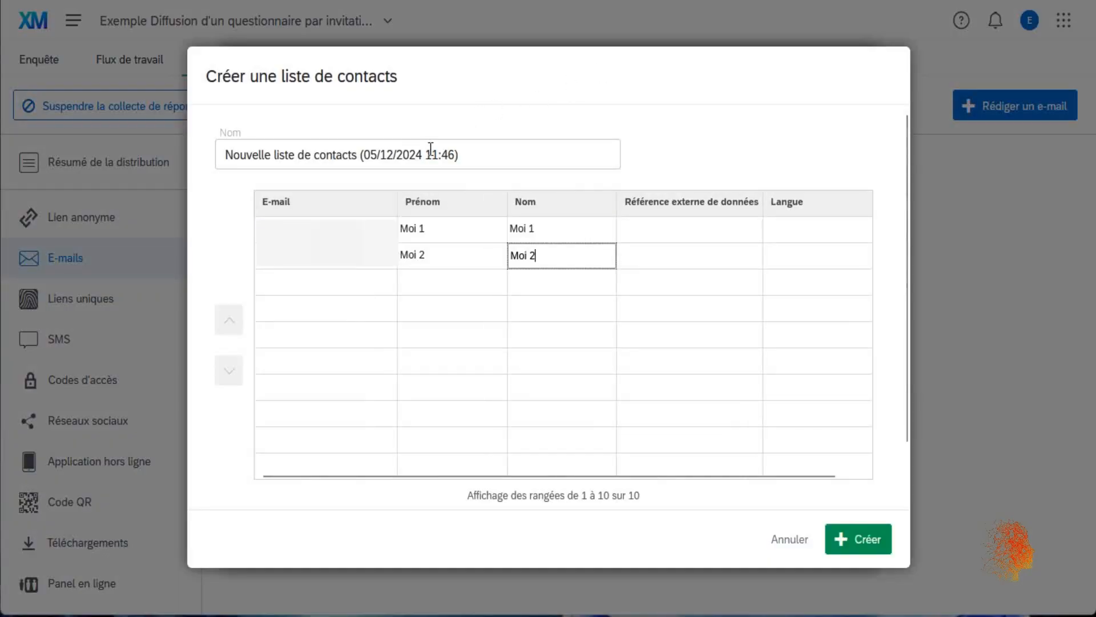
pyautogui.moveTo(460, 154); pyautogui.dragTo(126, 130)
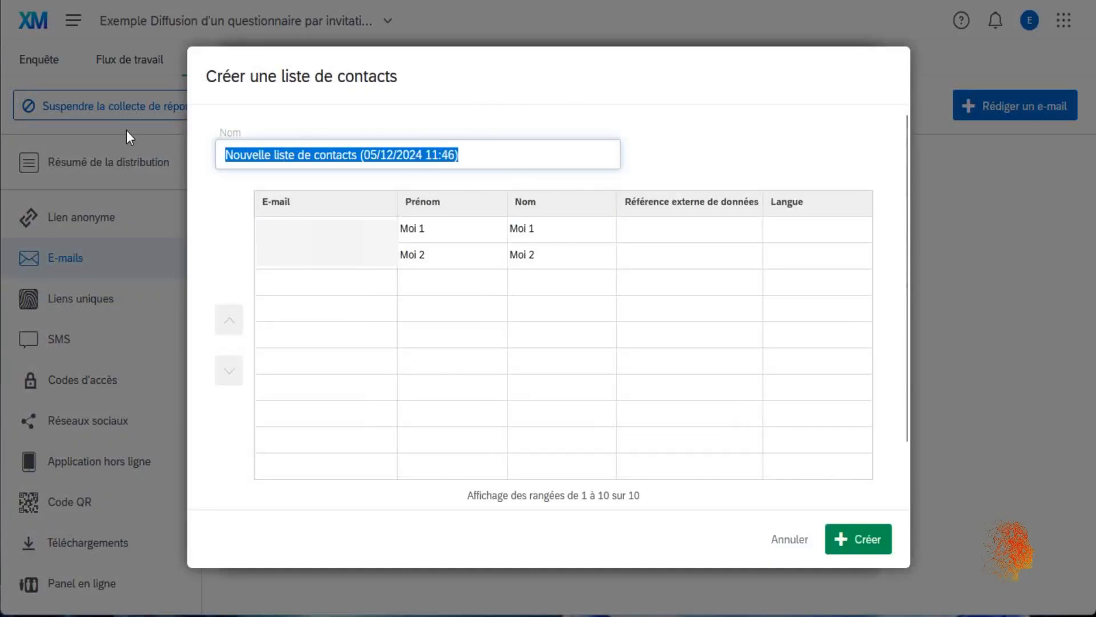
pyautogui.write('Contacts test')
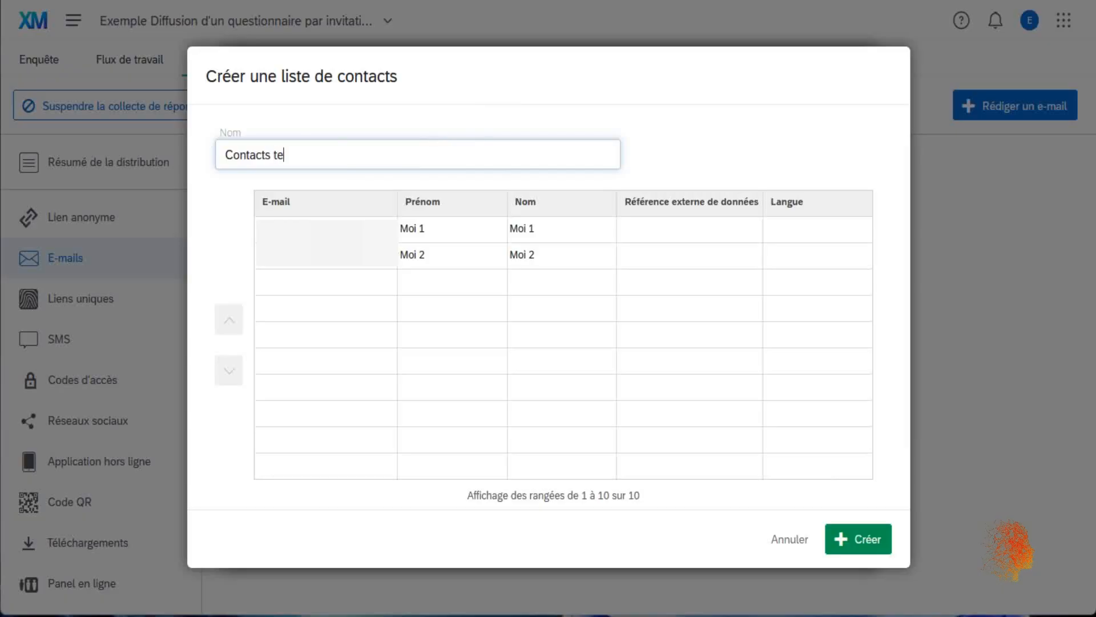
pyautogui.click(870, 547)
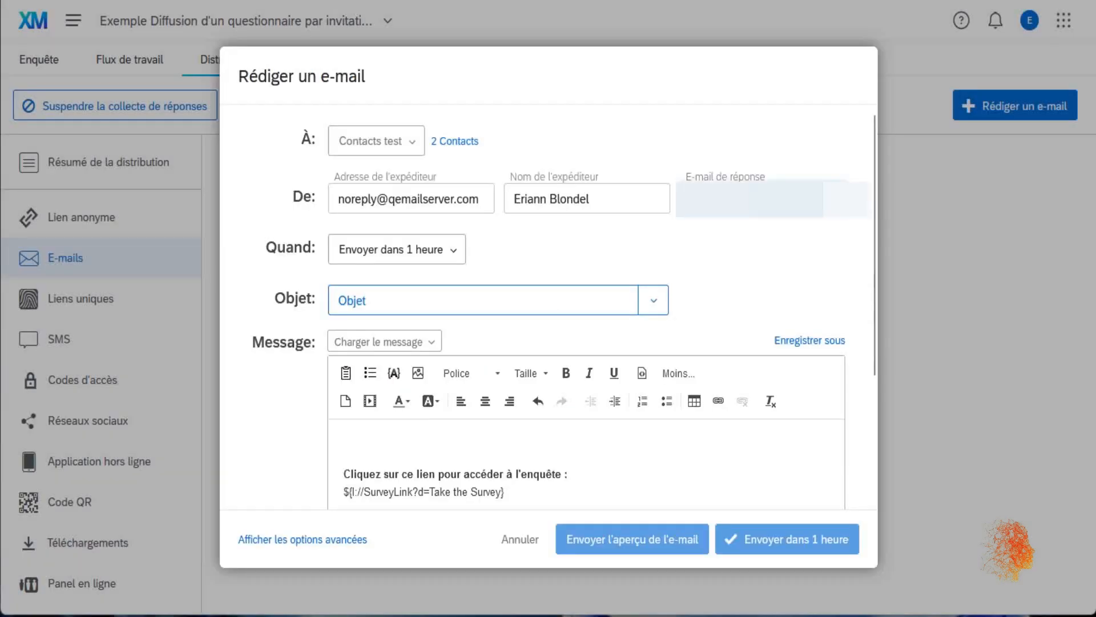
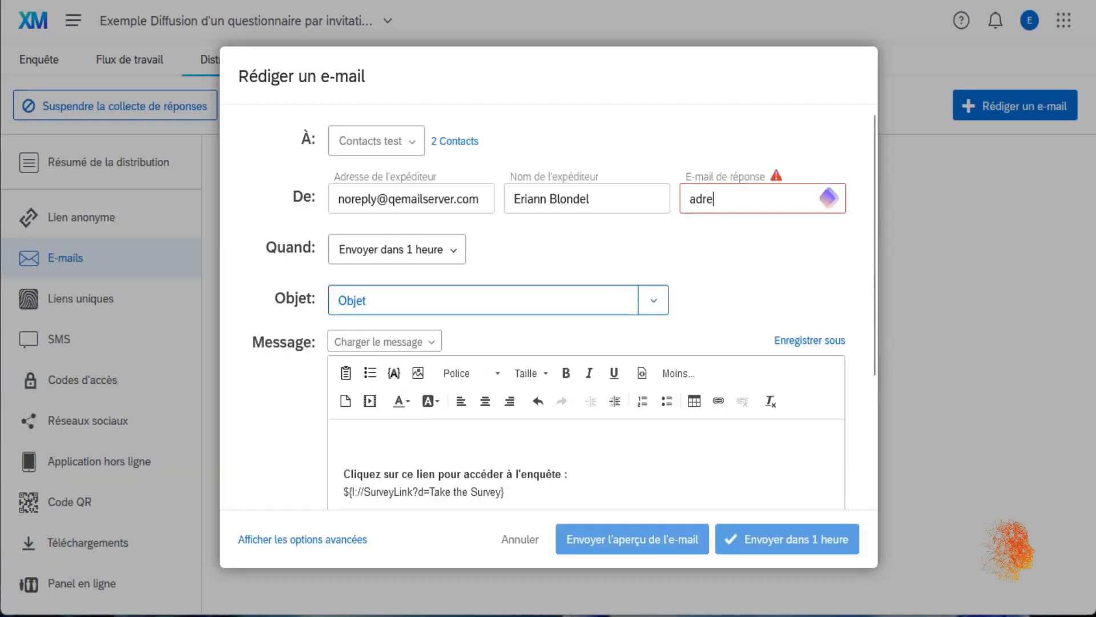
# - Enter the reply e-mail address and set the send time to Envoyer maintenant
pyautogui.press('BackSpace')
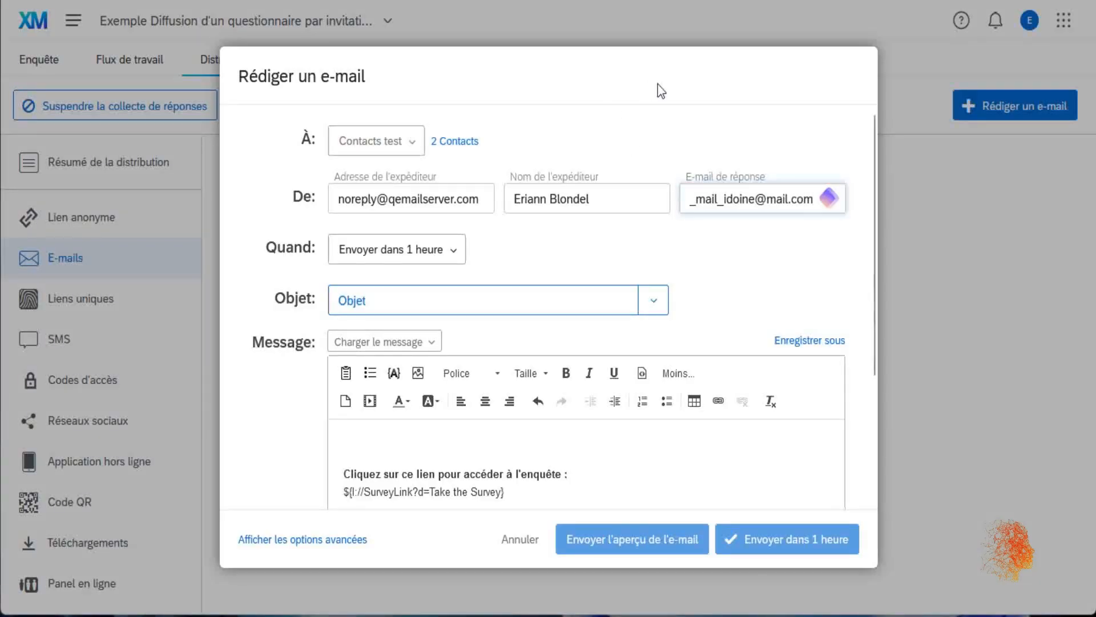
pyautogui.click(450, 250)
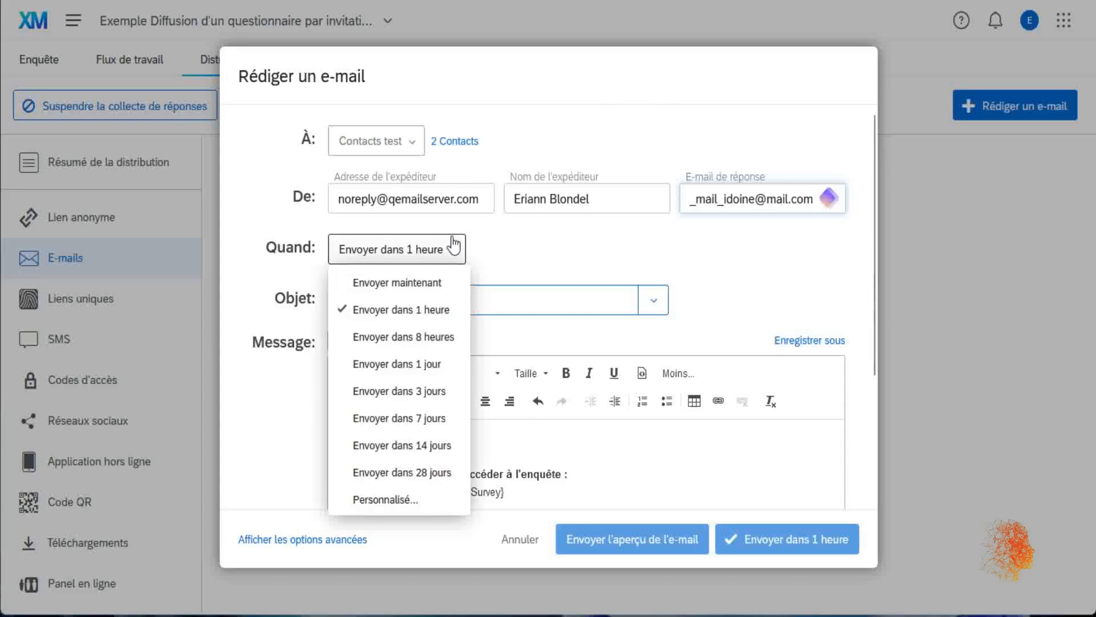
pyautogui.click(426, 282)
# - Write the study invitation subject and the body 'Bonjour, Nous vous invitons à participer à l'étude'
pyautogui.click(606, 305)
pyautogui.write("Invitation à participer à l'étu")
pyautogui.press('BackSpace')
pyautogui.write('à une étude')
pyautogui.press('BackSpace')
pyautogui.press('BackSpace')
pyautogui.press('BackSpace')
pyautogui.press('BackSpace')
pyautogui.press('BackSpace')
pyautogui.press('BackSpace')
pyautogui.press('BackSpace')
pyautogui.press('BackSpace')
pyautogui.press('BackSpace')
pyautogui.write("l'étude [...]")
pyautogui.scroll(-2, 589, 338)
pyautogui.click(392, 342)
pyautogui.write('Bonjour,')
pyautogui.press('Return')
pyautogui.write("Nous vous invitons à participer à l'étude")
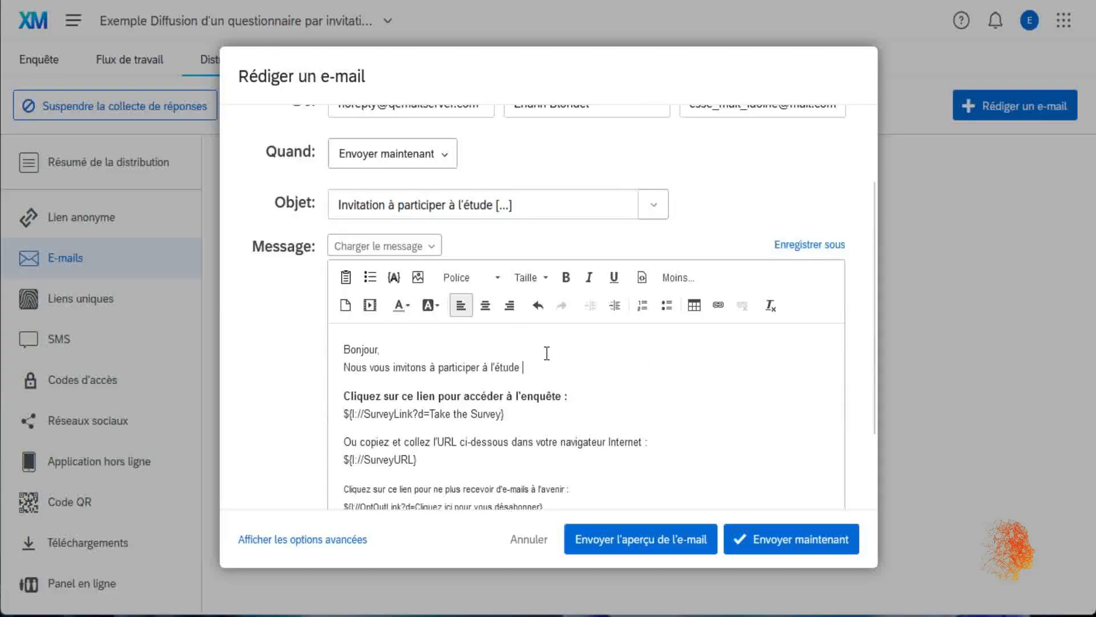
# - Insert the recipient's first and last name after Bonjour, then send the invitation immediately
pyautogui.scroll(-1, 434, 269)
pyautogui.click(394, 200)
pyautogui.moveTo(468, 338)
pyautogui.moveTo(538, 325)
pyautogui.moveTo(540, 436)
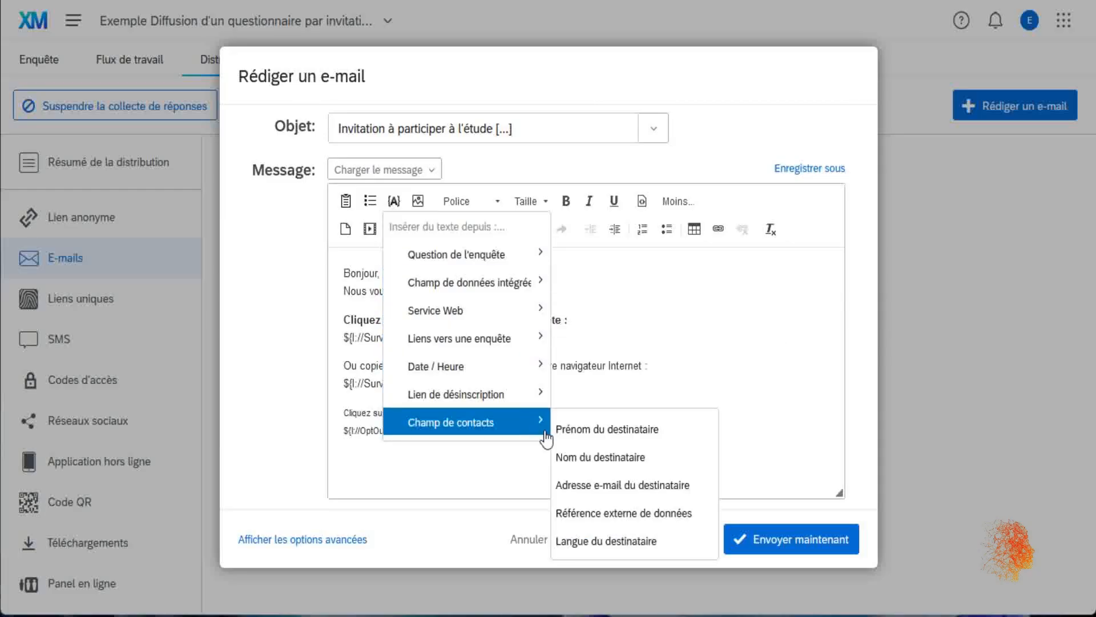
pyautogui.click(377, 273)
pyautogui.click(394, 201)
pyautogui.moveTo(503, 423)
pyautogui.click(674, 437)
pyautogui.click(394, 201)
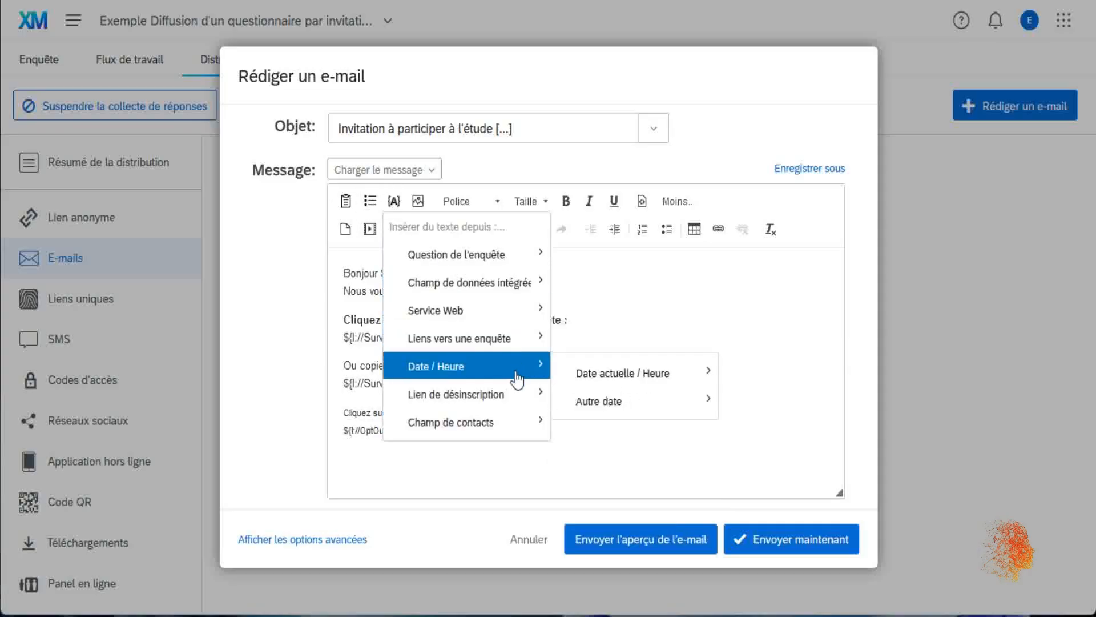
pyautogui.click(646, 457)
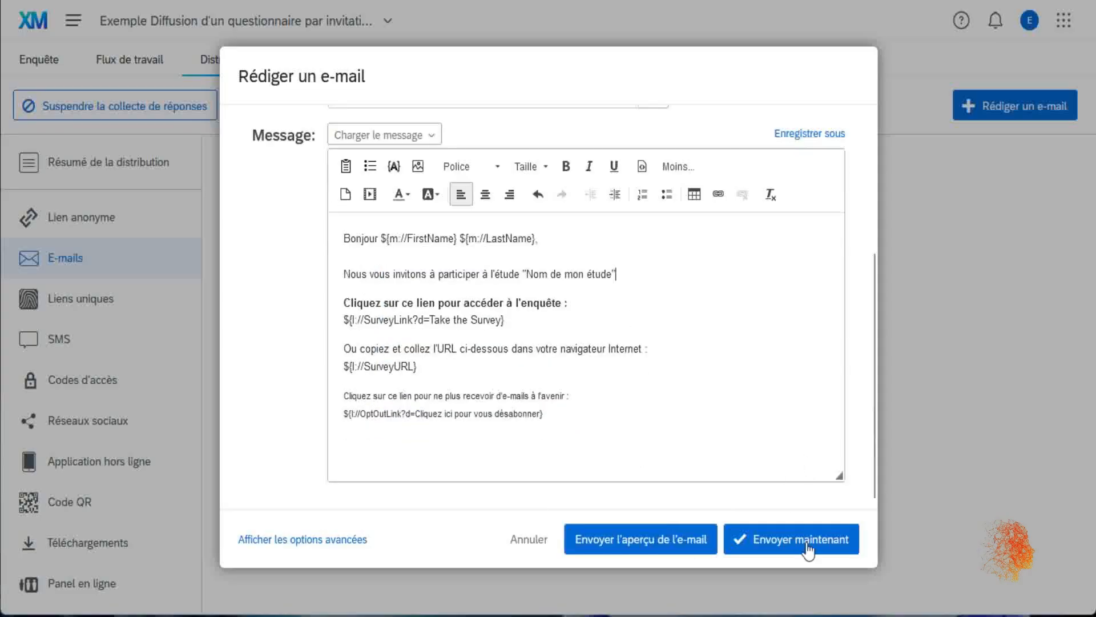
pyautogui.click(808, 546)
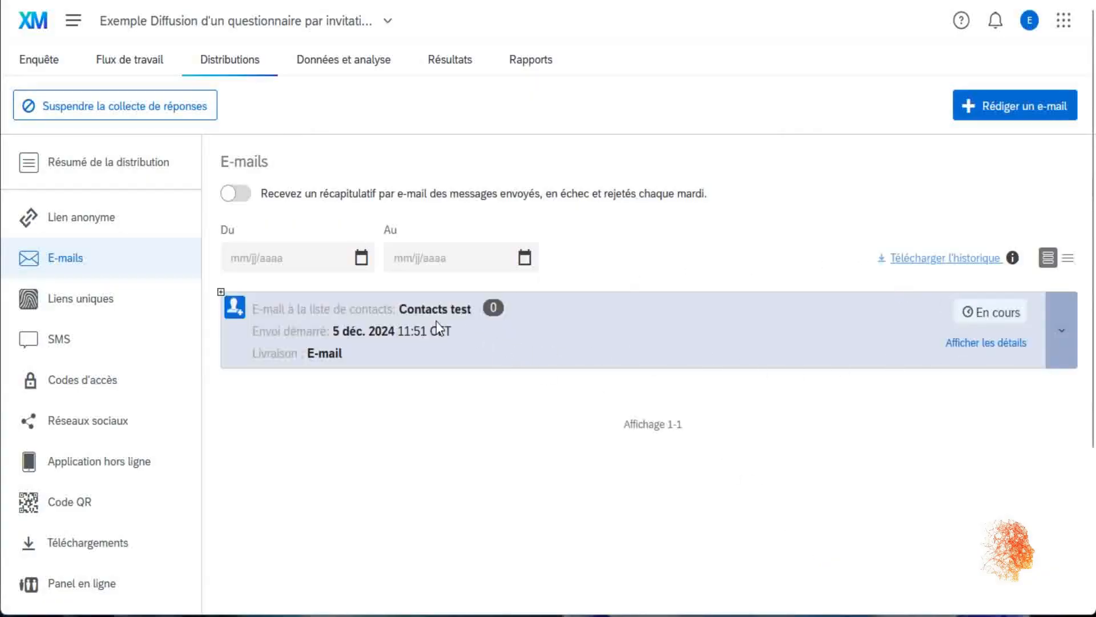
# - Show the delivery details of the e-mail sent to Contacts test
pyautogui.click(1023, 343)
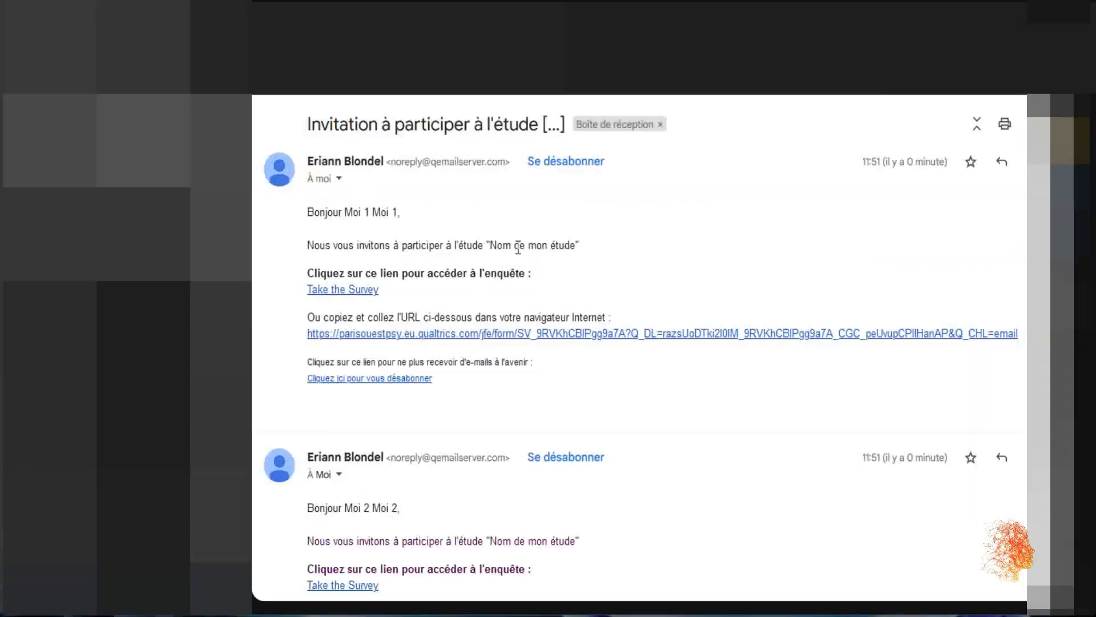
# - Take the survey from the invitation link, giving consent and answering Oui
pyautogui.click(364, 292)
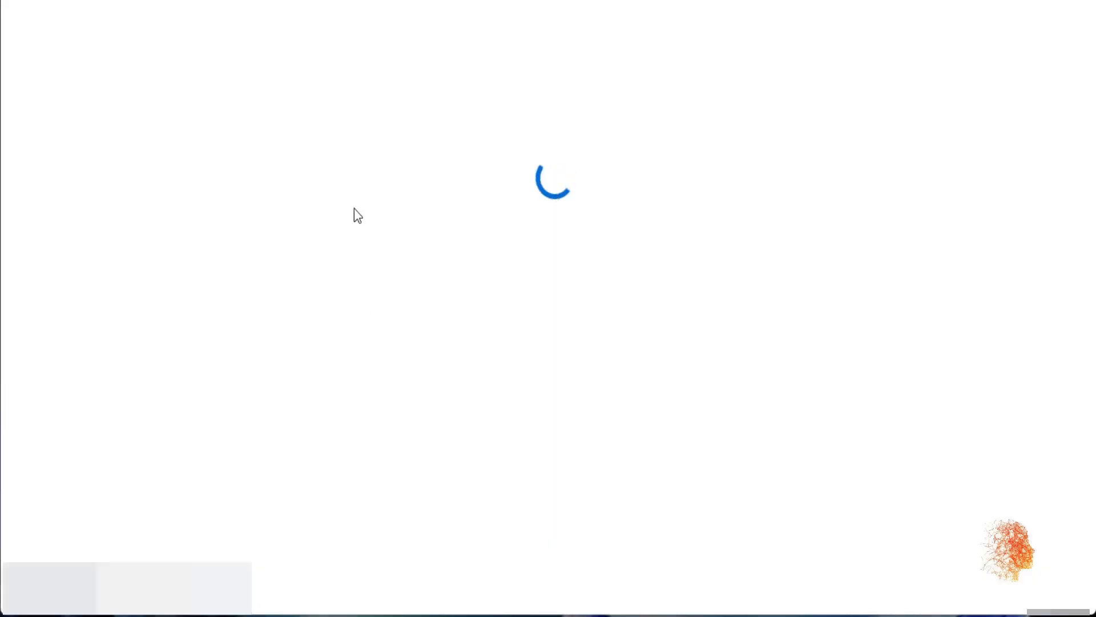
pyautogui.click(321, 153)
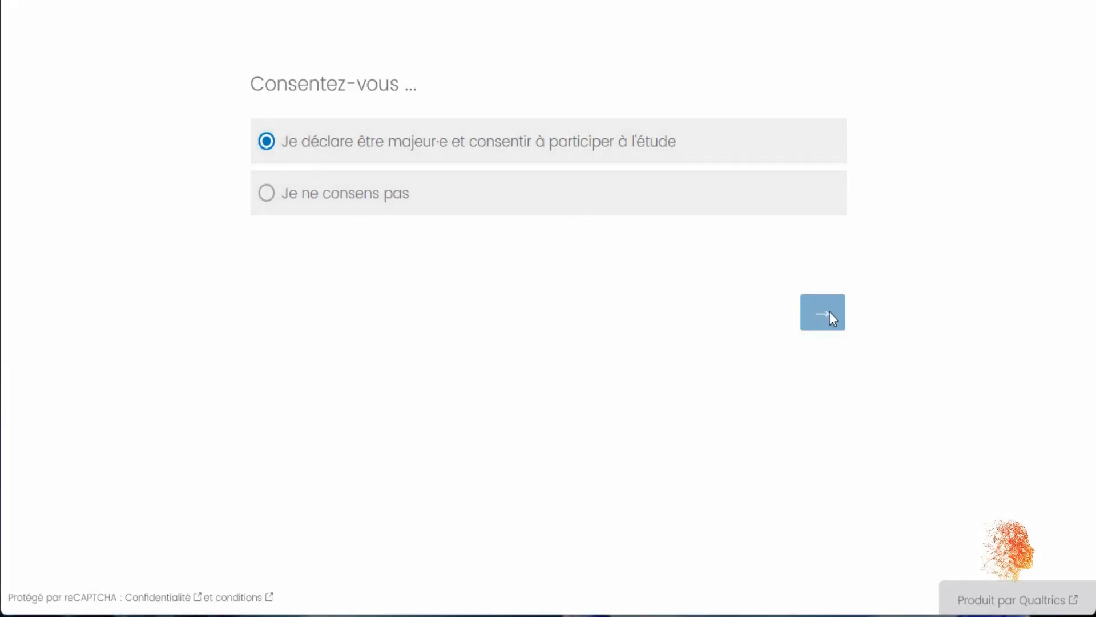
pyautogui.click(830, 315)
pyautogui.click(303, 161)
pyautogui.click(828, 380)
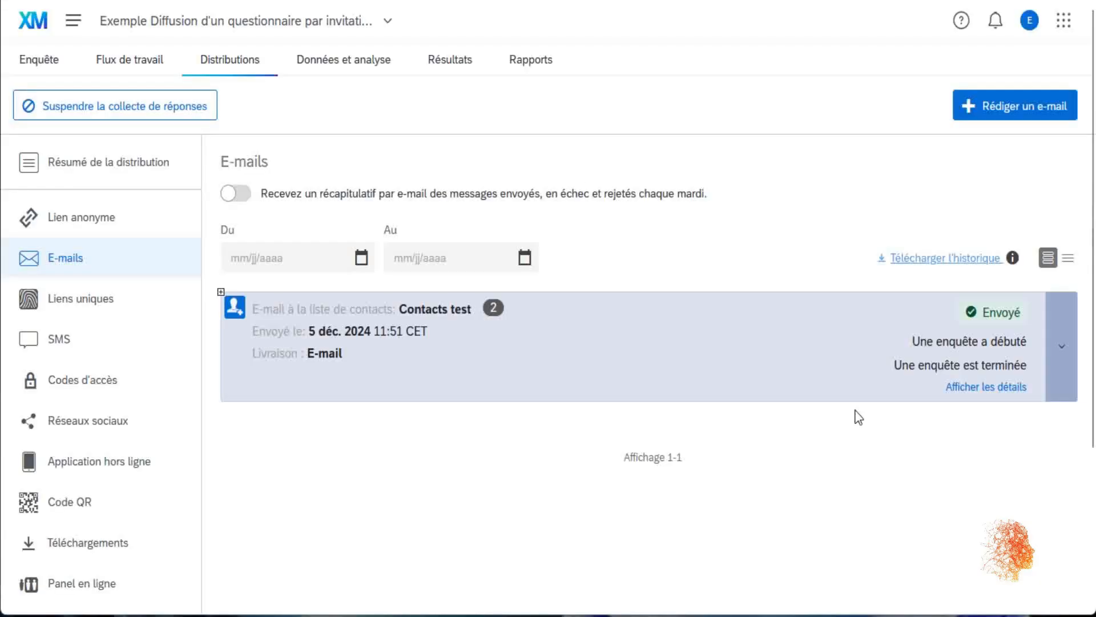
# - Create a reminder with subject prefixed 'Rappel -' and message 'Bonjour, Voici un rappel ...'
pyautogui.click(1064, 360)
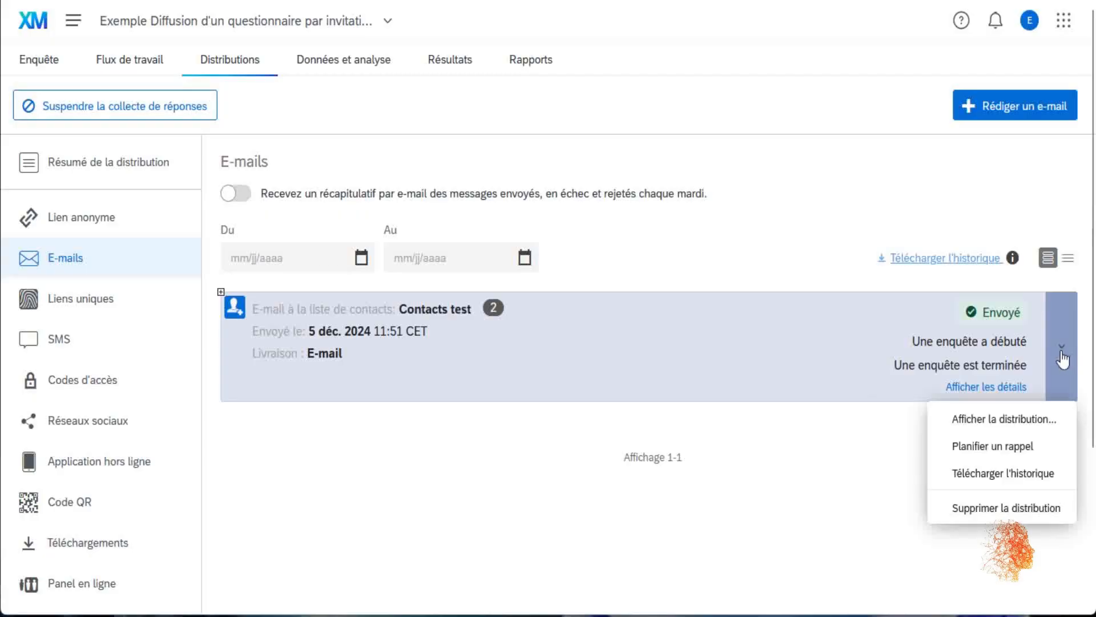
pyautogui.click(1013, 388)
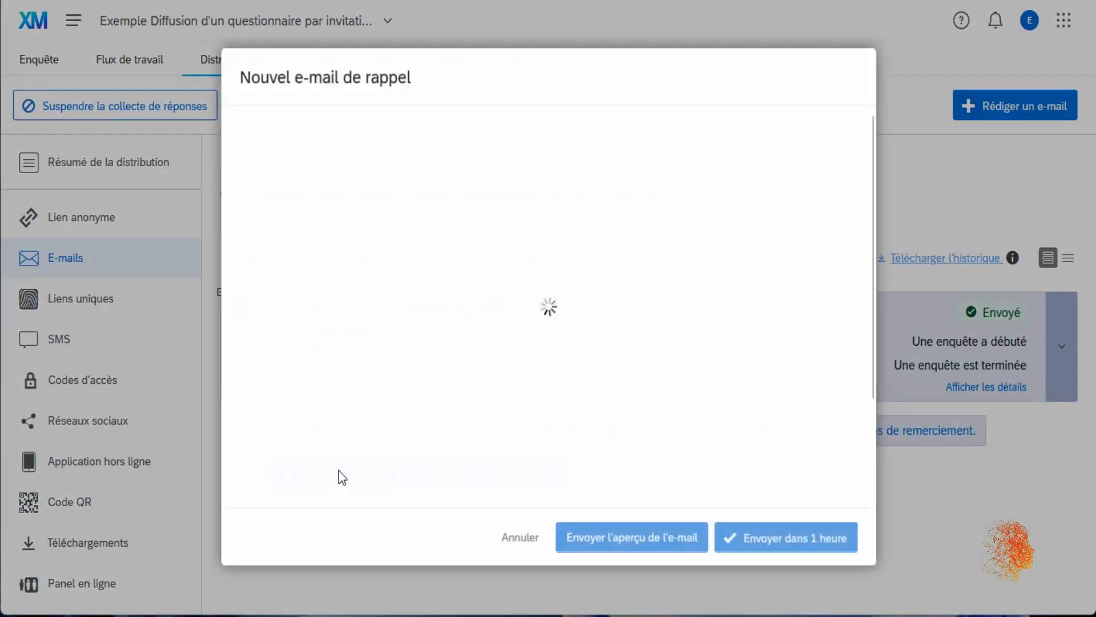
pyautogui.click(338, 297)
pyautogui.write("Rappel - Invitation à participer à l'étude [...")
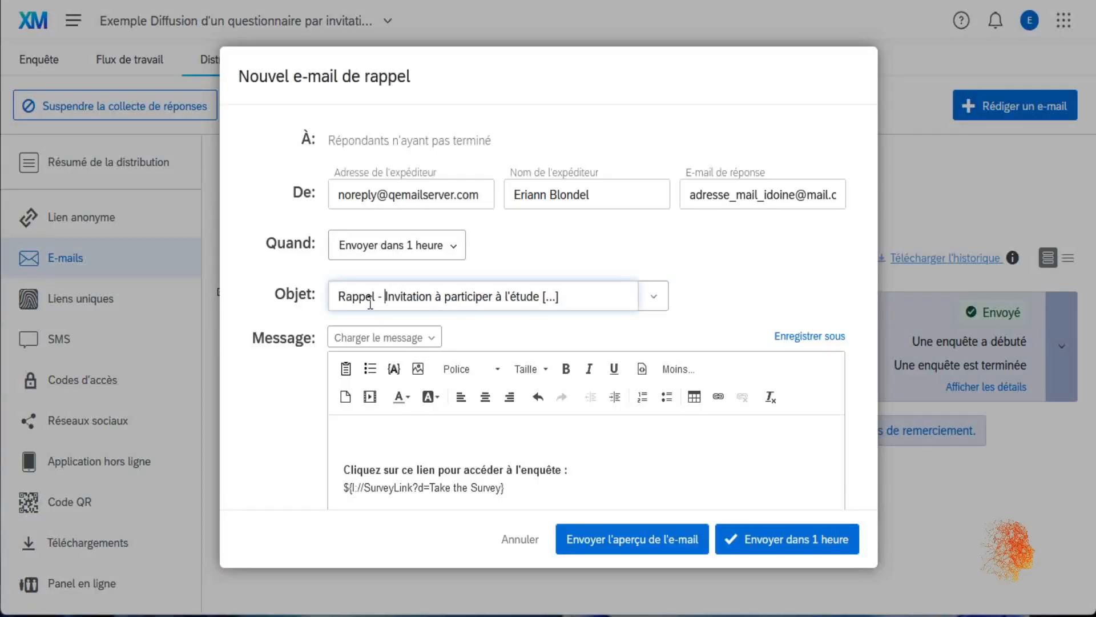
pyautogui.click(388, 425)
pyautogui.write('Bonjour,')
pyautogui.press('Return')
pyautogui.write('Voici un rappel ...')
# - Set the reminder's send time to Envoyer maintenant and send it
pyautogui.scroll(-3, 536, 379)
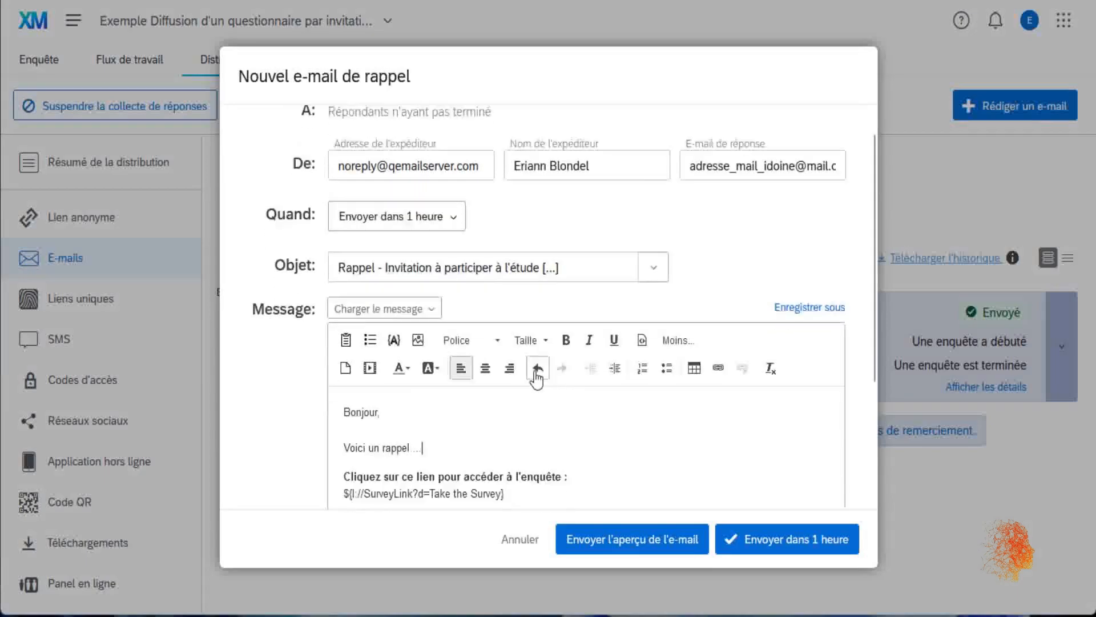
pyautogui.scroll(2, 597, 352)
pyautogui.click(397, 195)
pyautogui.click(421, 225)
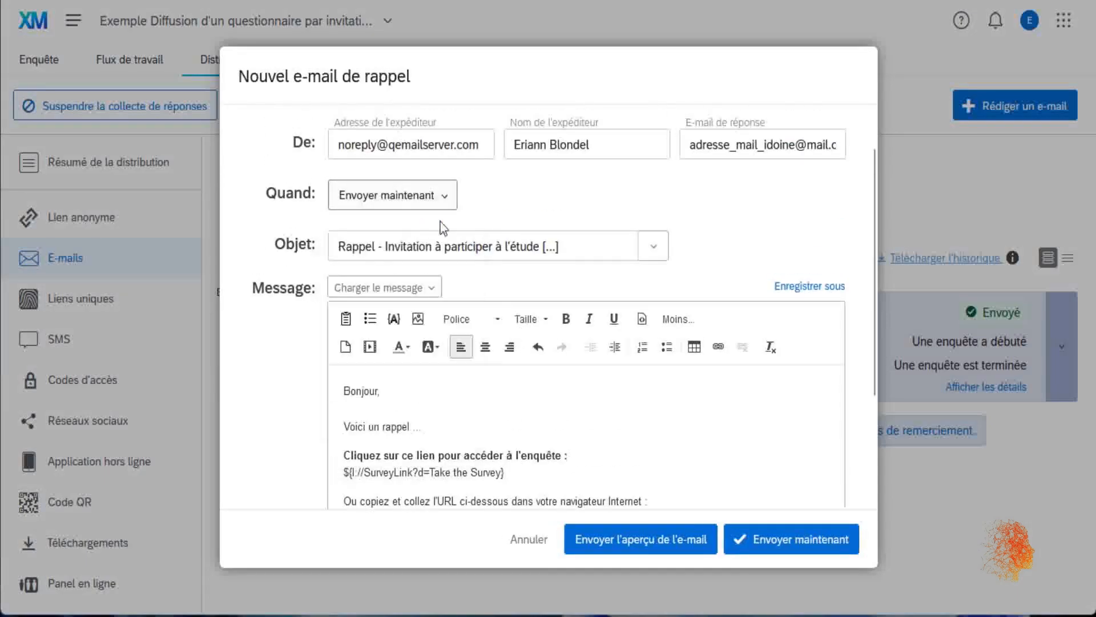
pyautogui.scroll(-5, 680, 477)
pyautogui.click(737, 534)
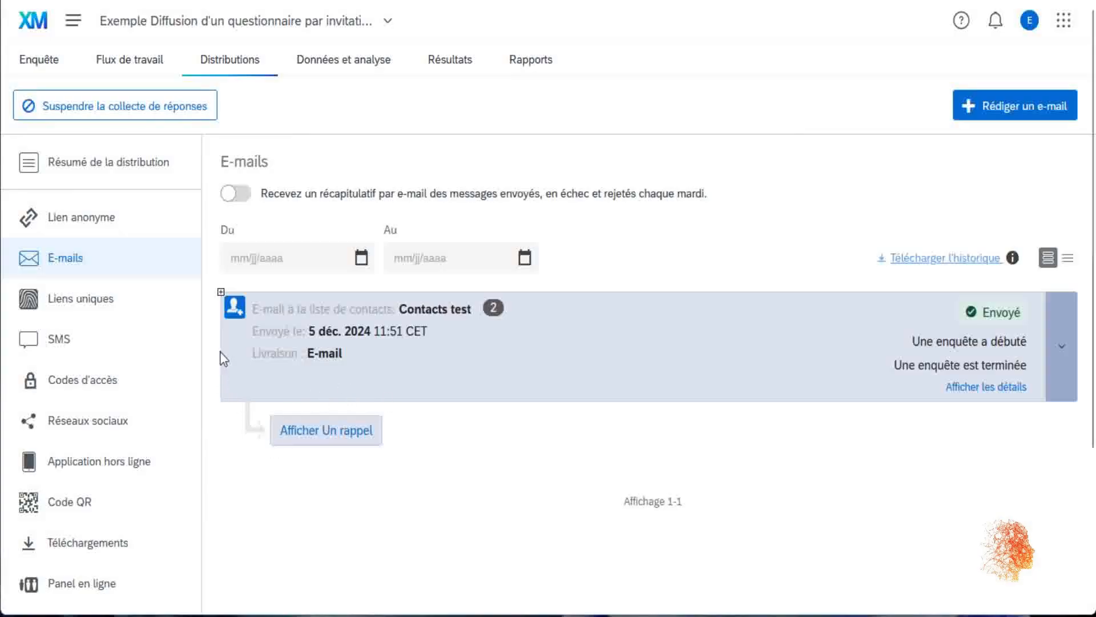
# - Expand the Contacts test distribution row to show its sent reminder
pyautogui.click(221, 291)
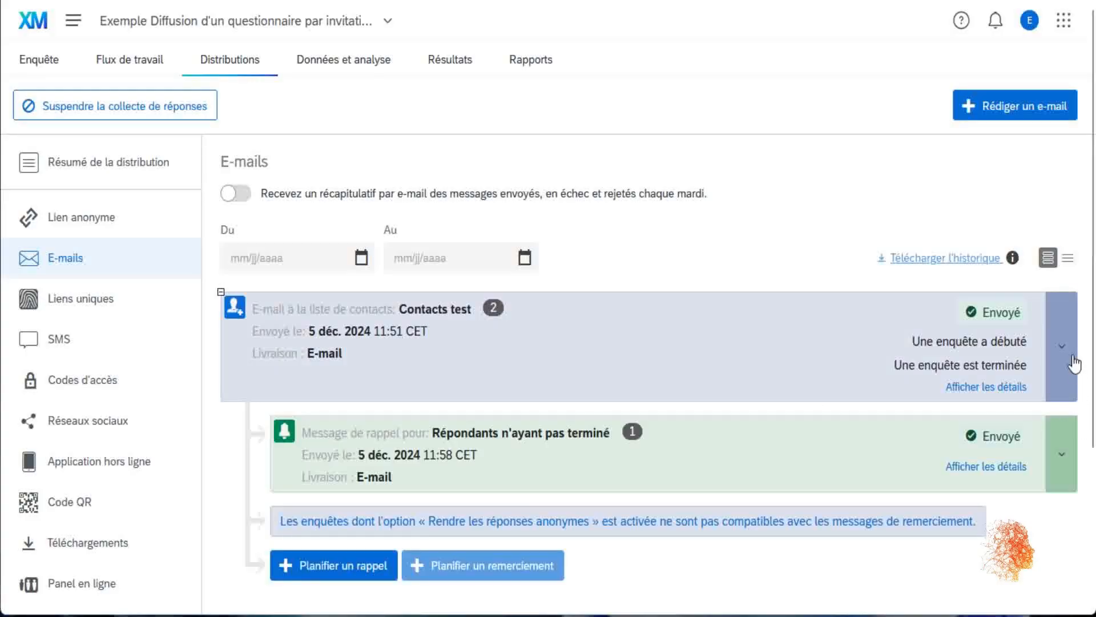
pyautogui.click(1073, 360)
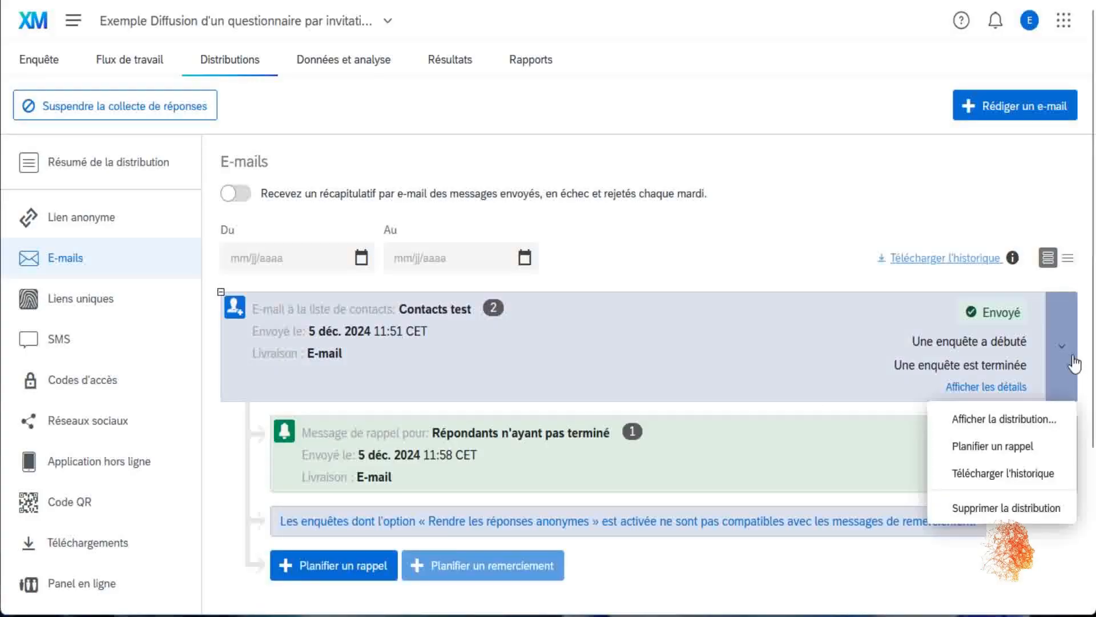
# - Delete the Contacts test e-mail distribution, confirm, and open the survey's results
pyautogui.click(1044, 506)
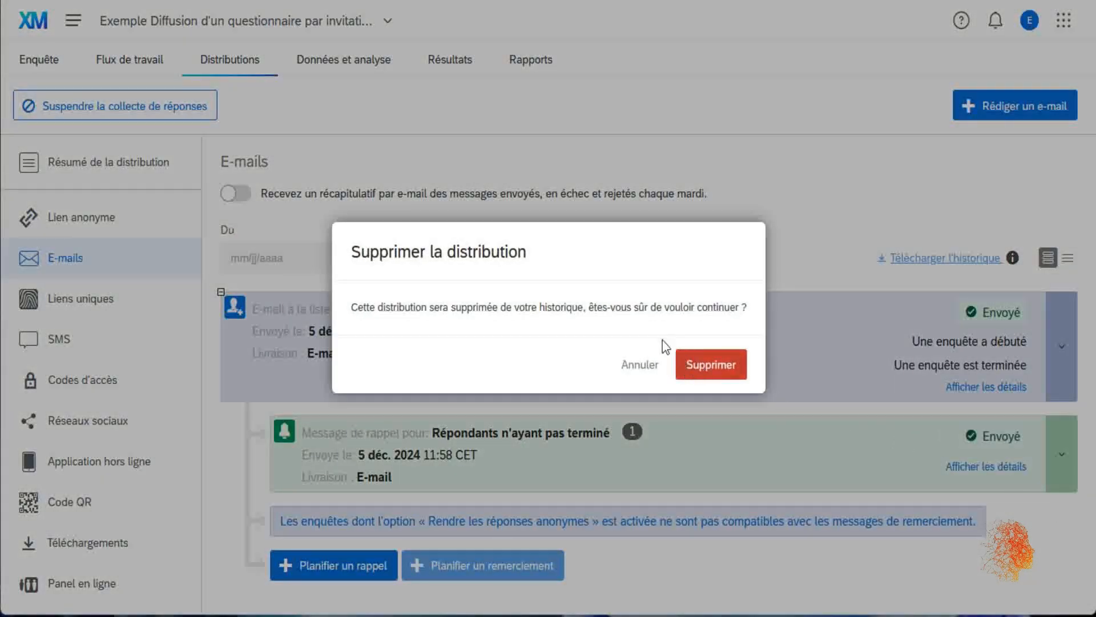
pyautogui.click(722, 365)
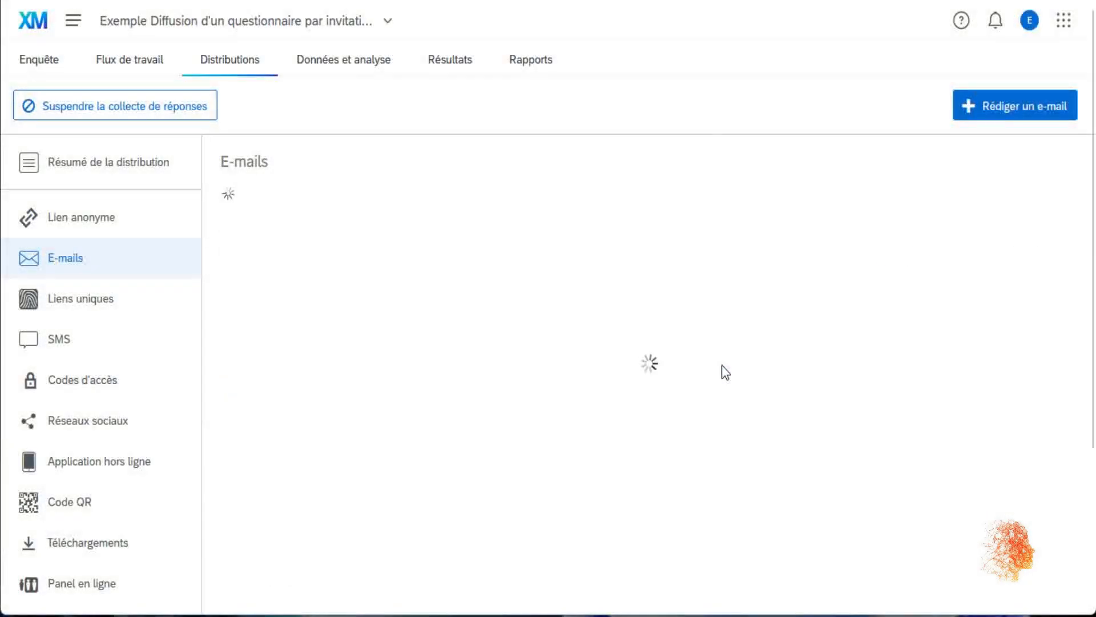
pyautogui.click(435, 61)
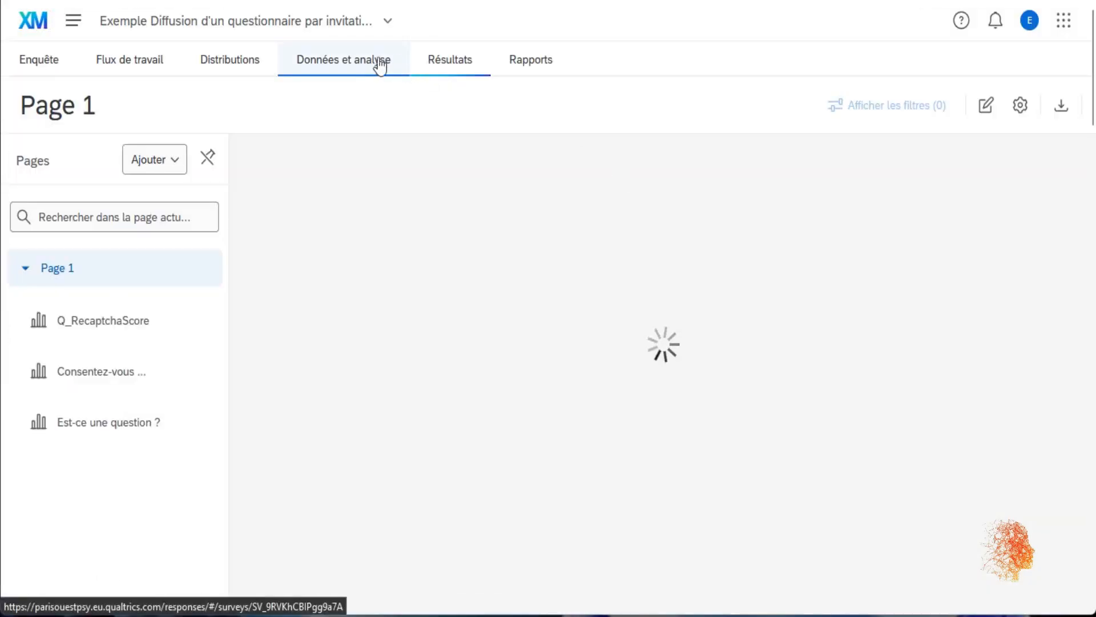
pyautogui.click(366, 60)
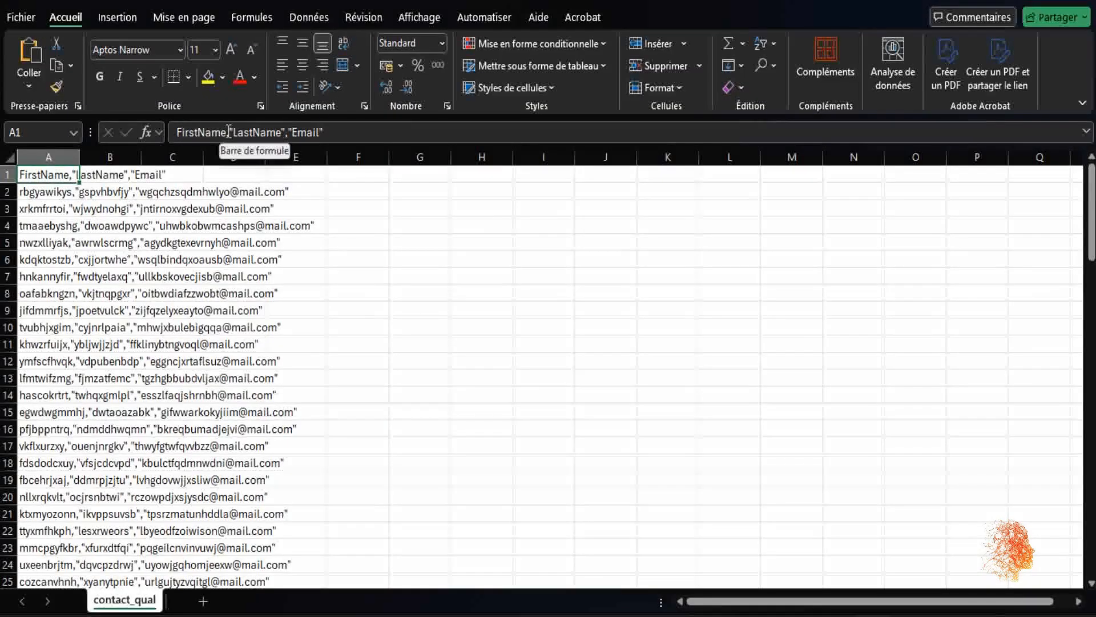
# - Inspect cell A1's comma-joined FirstName, LastName, Email header in contact_qual
pyautogui.click(229, 132)
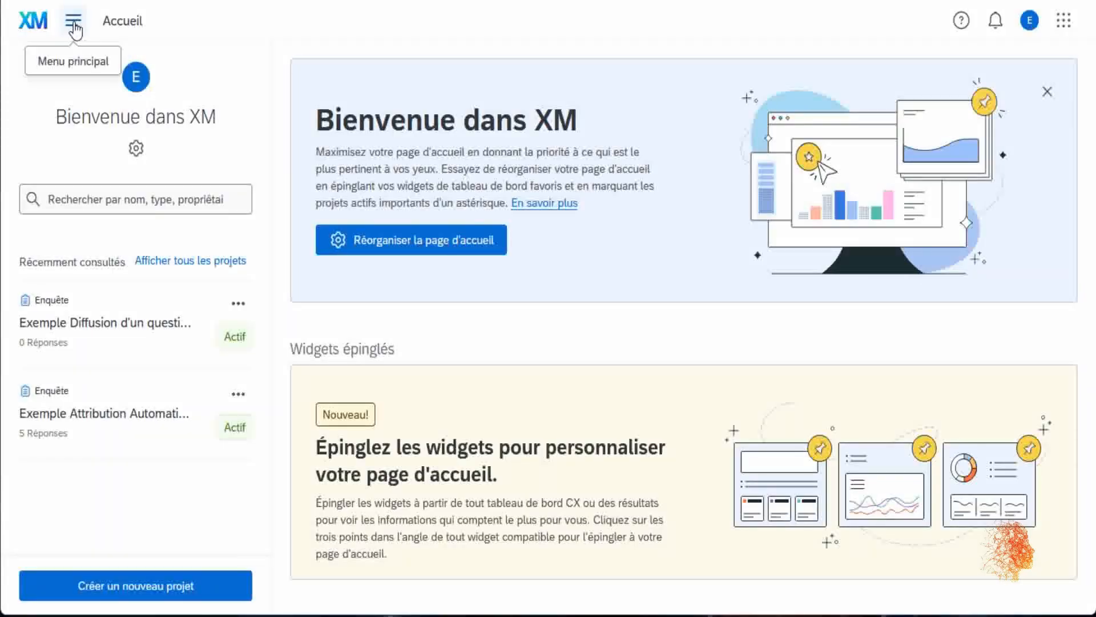
# - In Répertoires, create the list contacts_etude_exemple_invit and choose to add contacts from a file
pyautogui.click(73, 23)
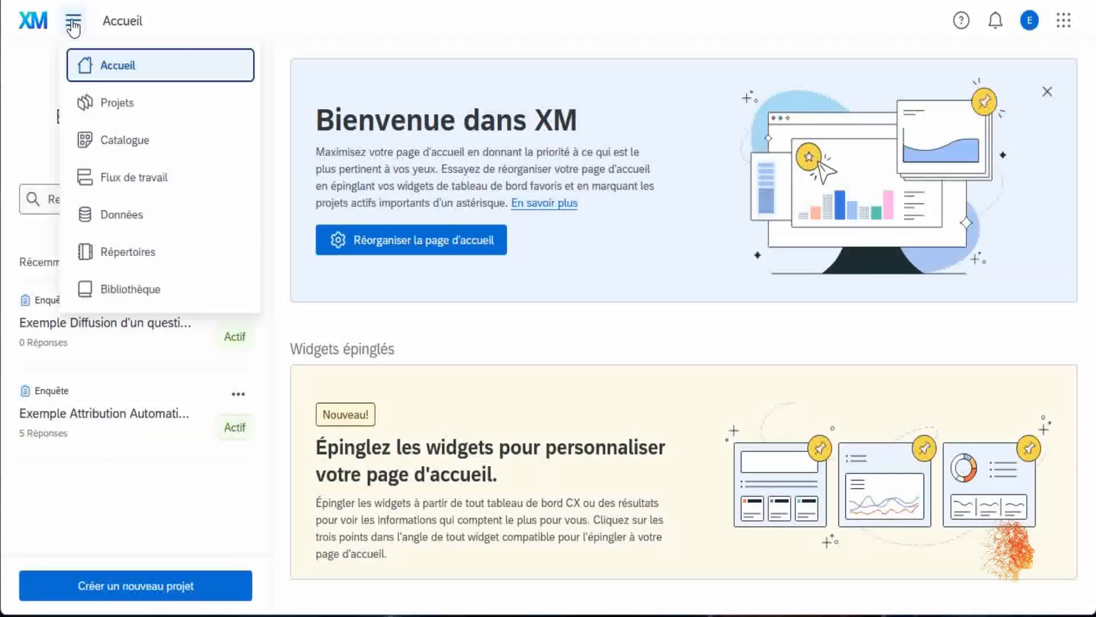
pyautogui.click(173, 252)
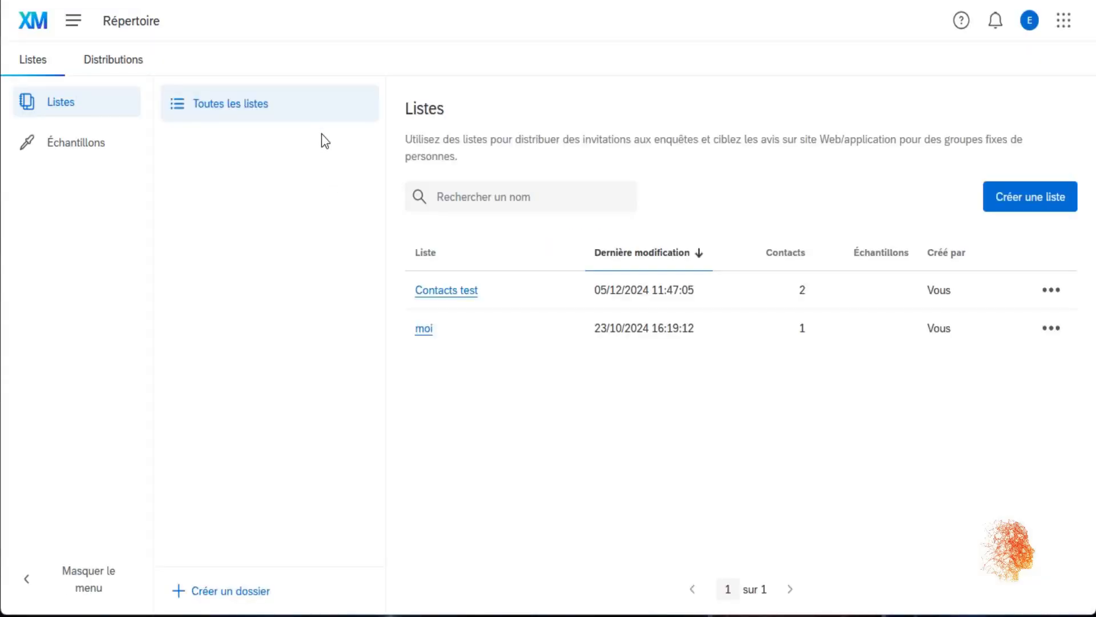
pyautogui.click(1018, 200)
pyautogui.write('conta')
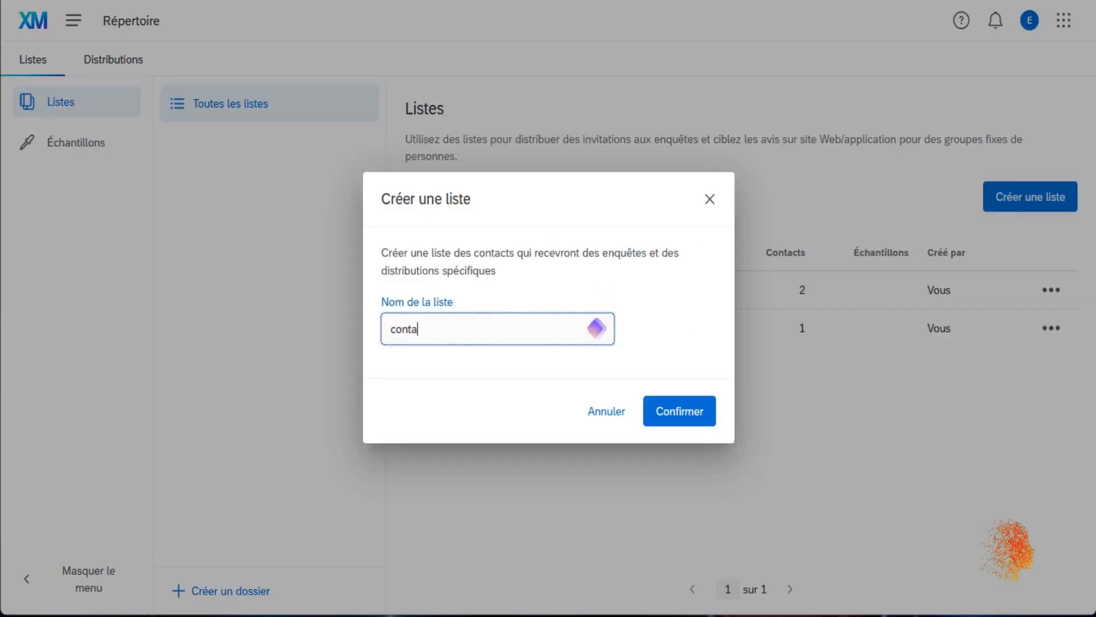
pyautogui.write('cts_etude_exemple_invit')
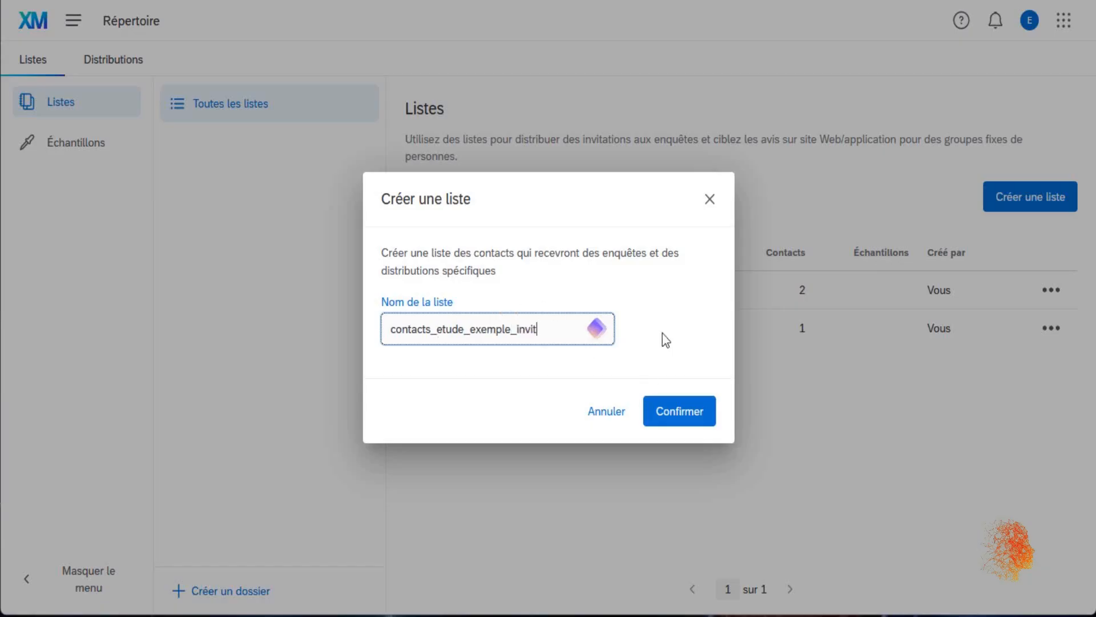
pyautogui.click(675, 399)
pyautogui.click(489, 392)
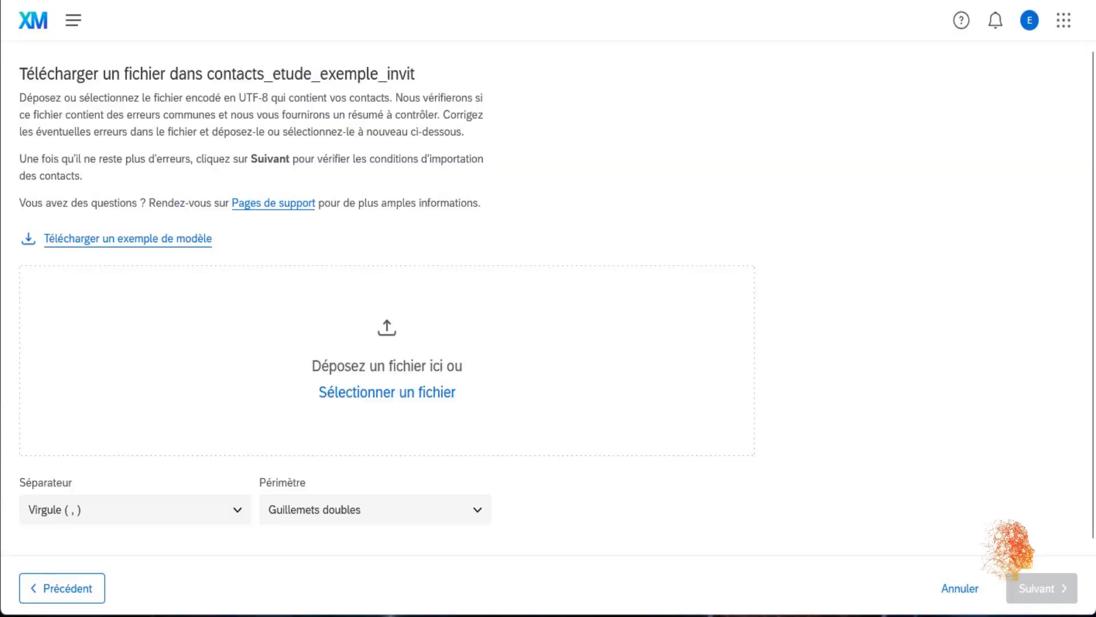
# - Import the 100 contacts from contact_qual.csv, then open the invitation-distribution survey project
pyautogui.moveTo(345, 377); pyautogui.dragTo(351, 362)
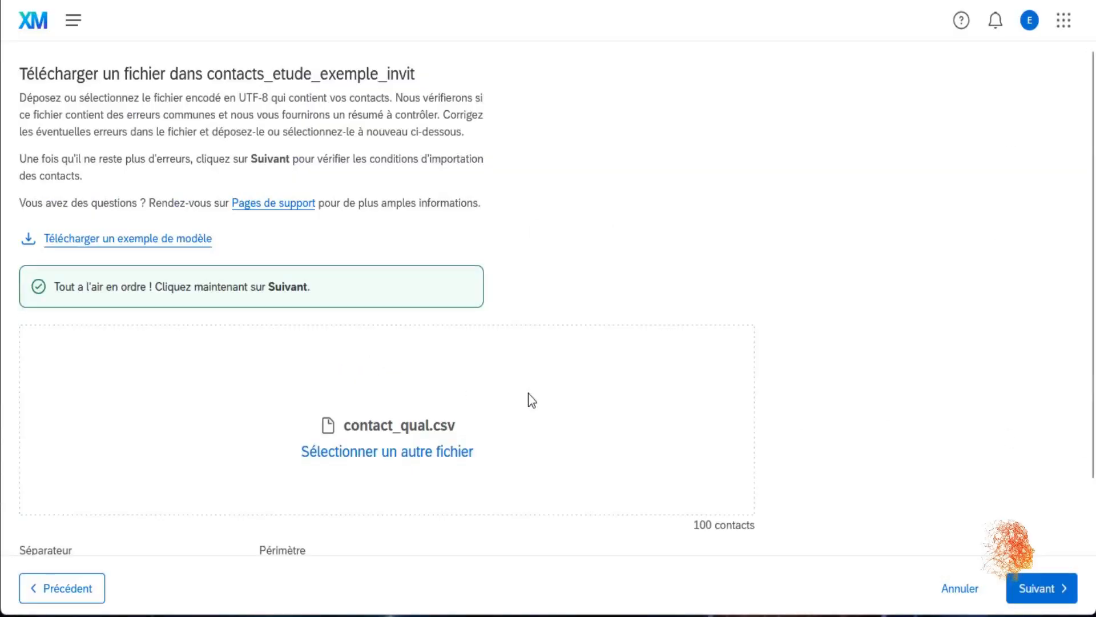
pyautogui.scroll(-2, 525, 245)
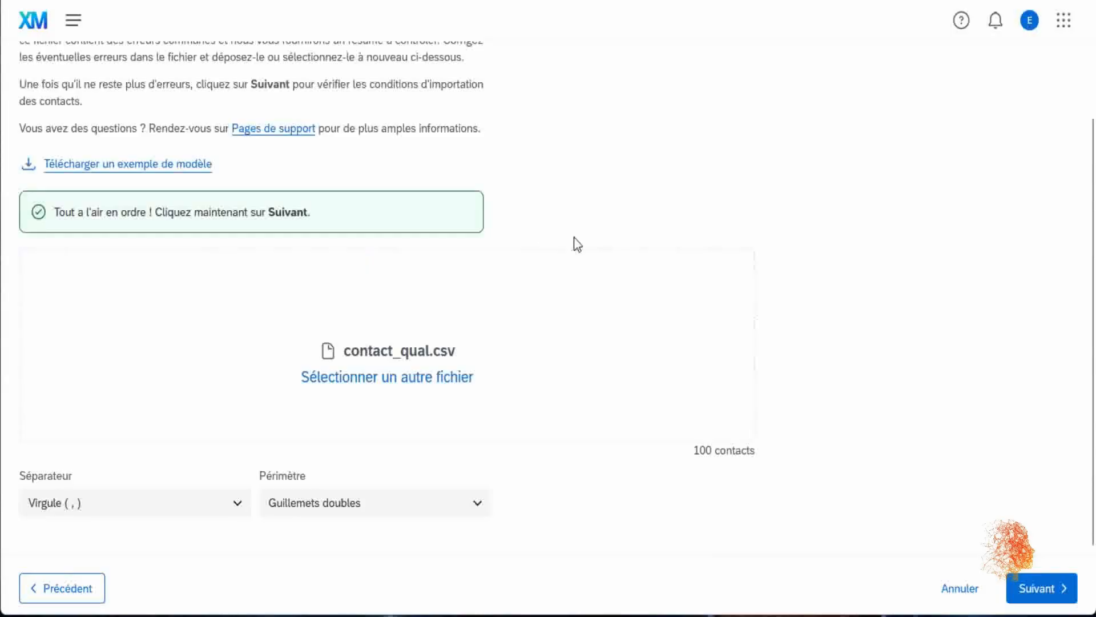
pyautogui.click(1045, 588)
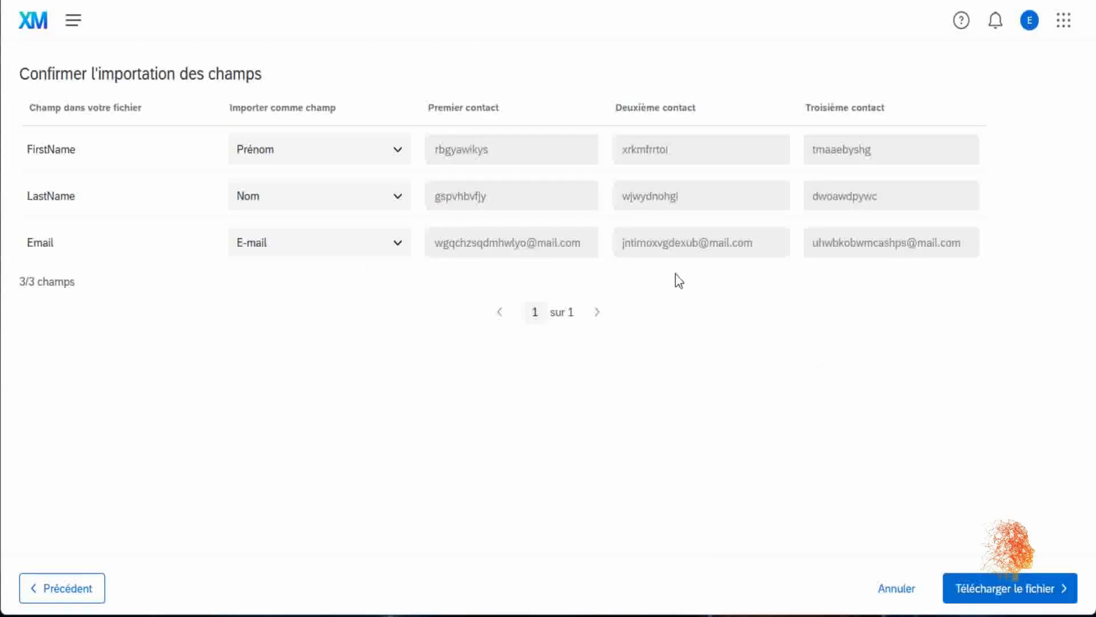
pyautogui.click(1005, 594)
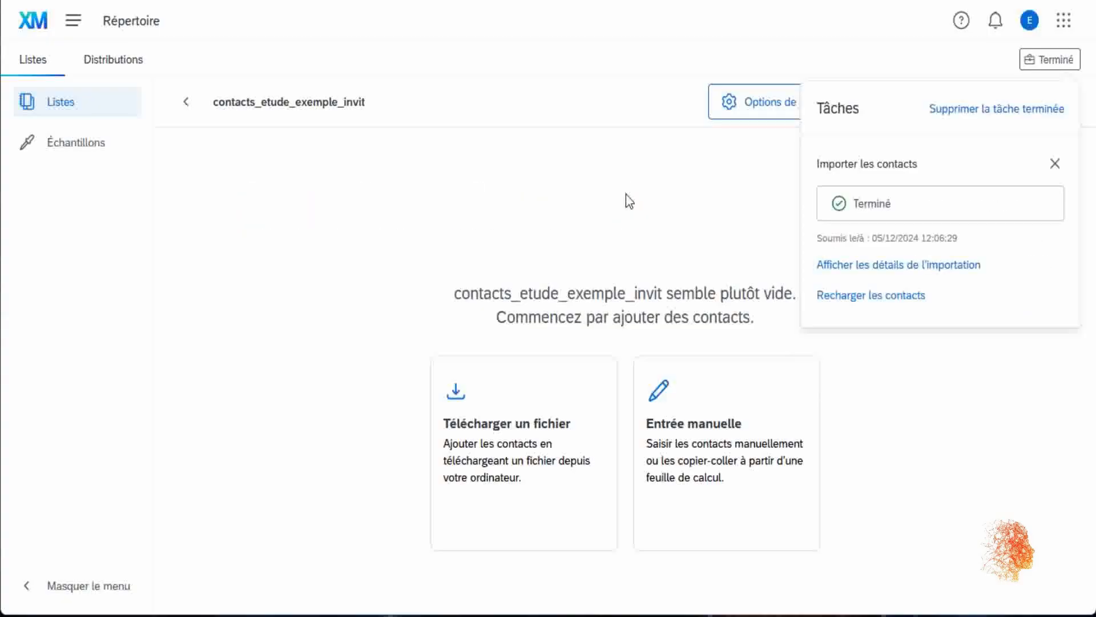
pyautogui.click(49, 21)
pyautogui.click(146, 326)
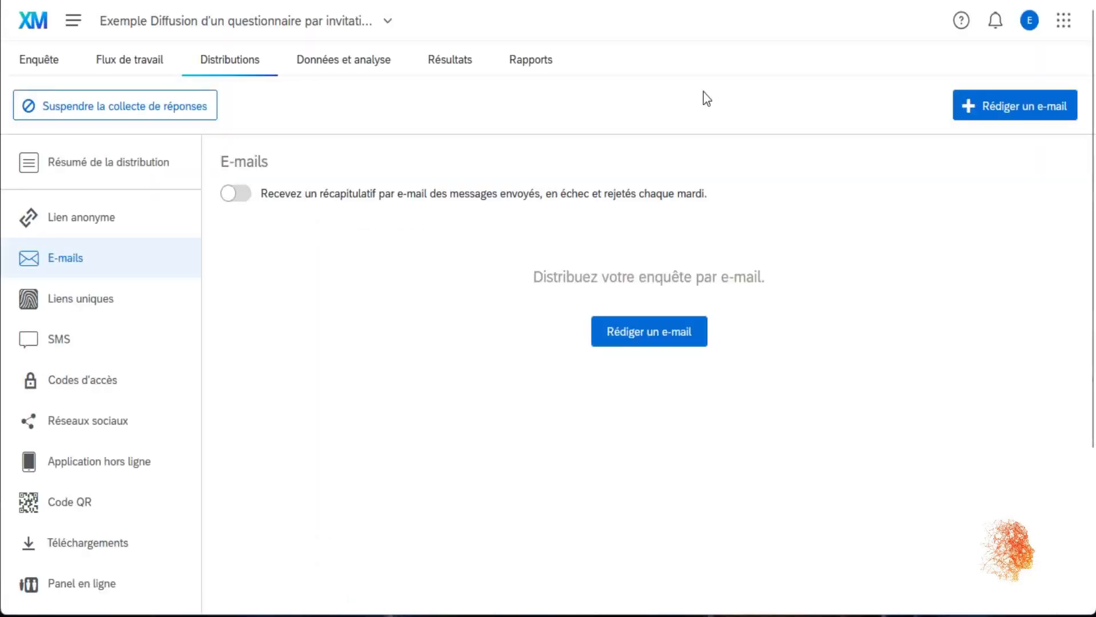
# - Start an invitation e-mail addressed to the entire contacts_etude_exemple_invit list of 100 contacts
pyautogui.click(677, 330)
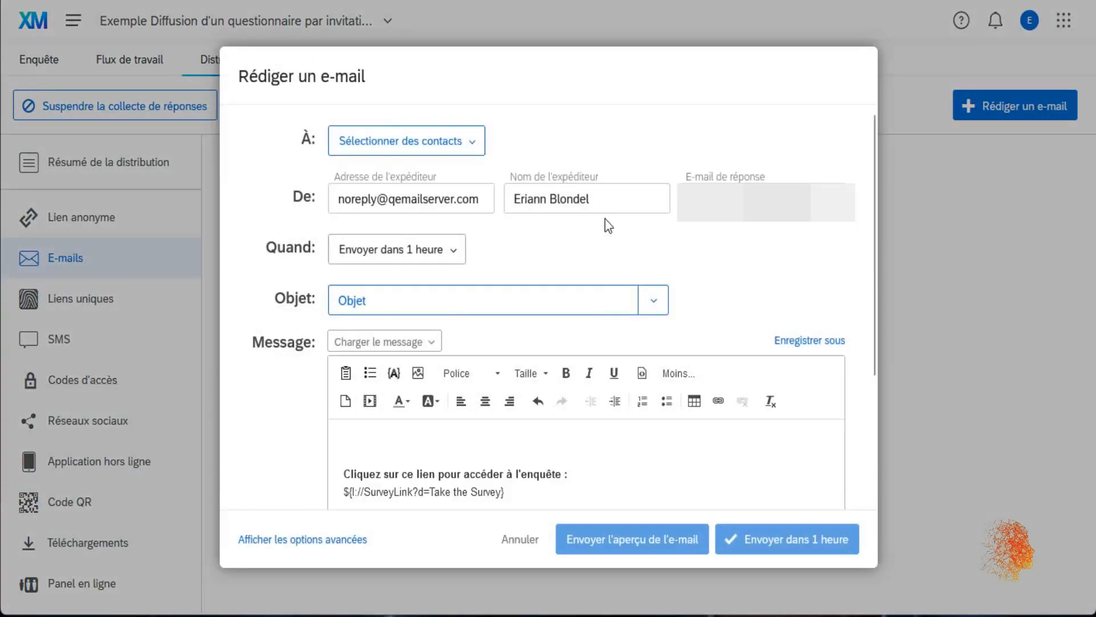
pyautogui.click(413, 142)
pyautogui.moveTo(440, 173)
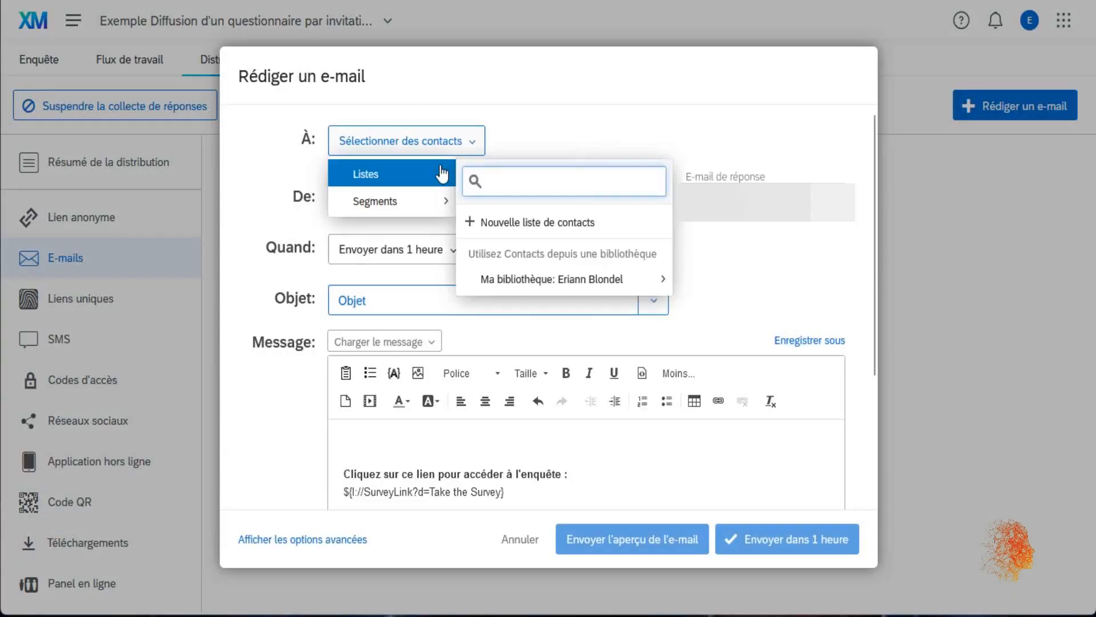
pyautogui.moveTo(617, 280)
pyautogui.moveTo(775, 394)
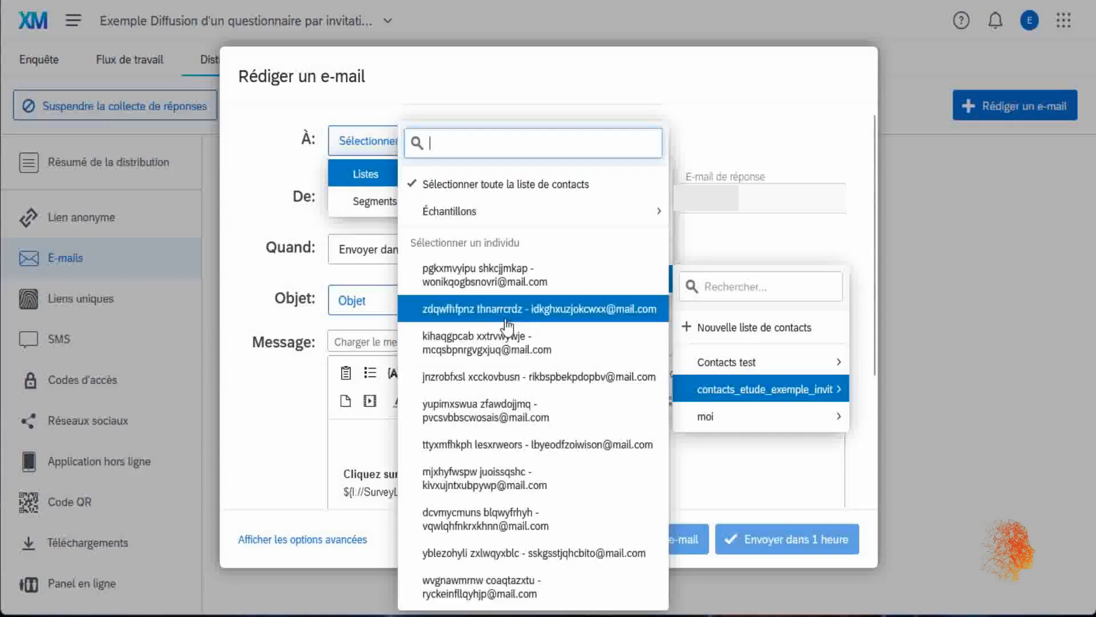
pyautogui.moveTo(490, 217)
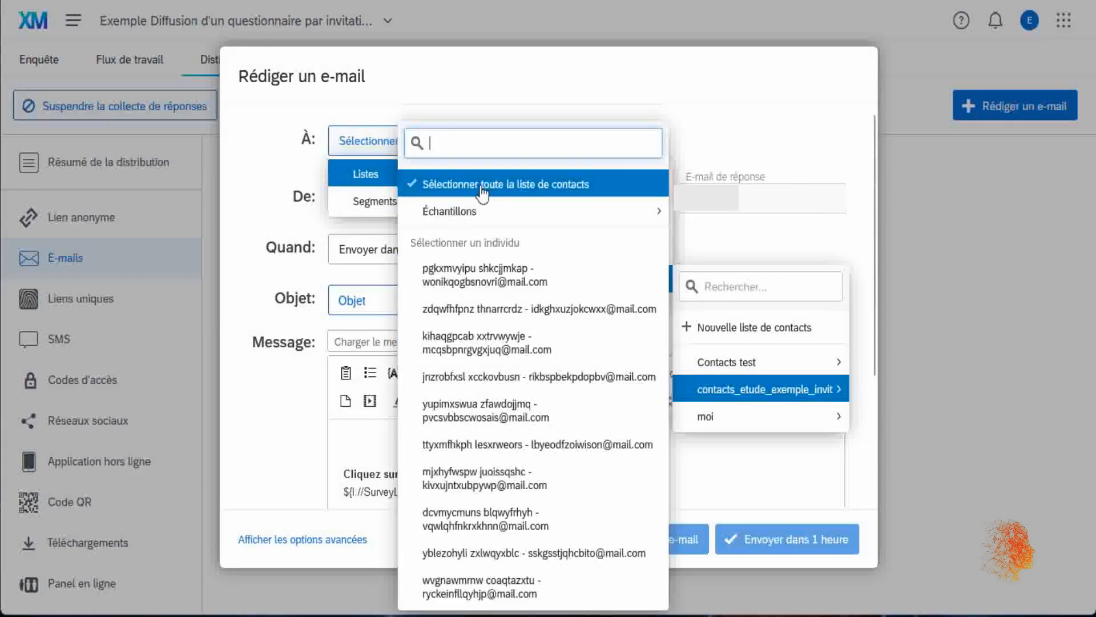
pyautogui.click(491, 184)
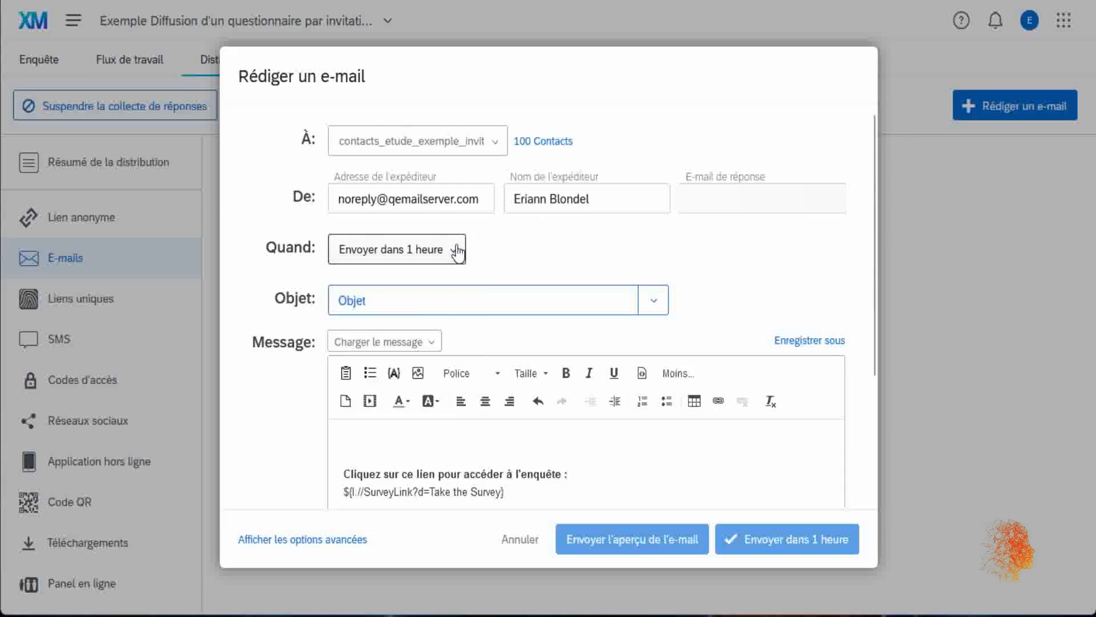
# - Discard the e-mail draft and return to the contact directories
pyautogui.click(413, 438)
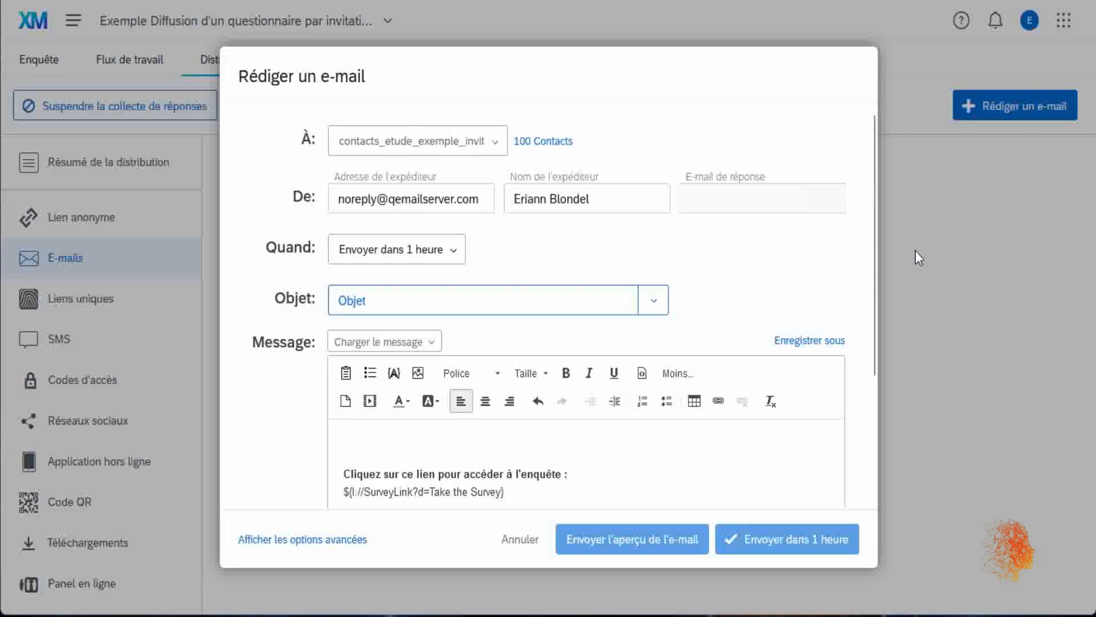
pyautogui.click(507, 546)
pyautogui.click(73, 21)
pyautogui.click(196, 249)
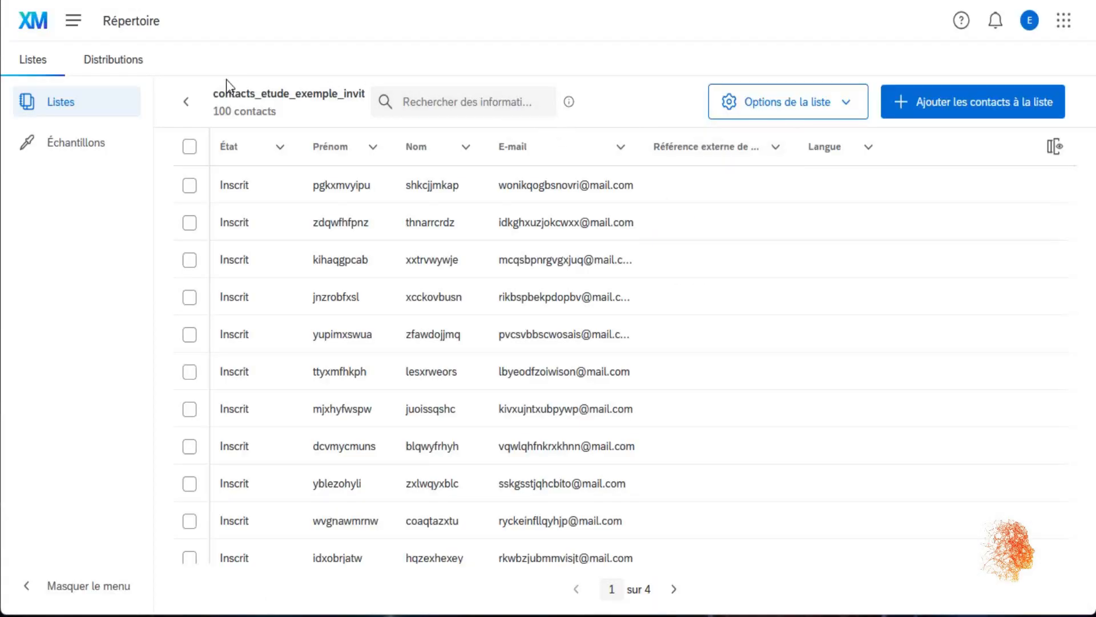
# - From the Listes overview, delete the contacts_etude_exemple_invit list and confirm the deletion
pyautogui.click(183, 107)
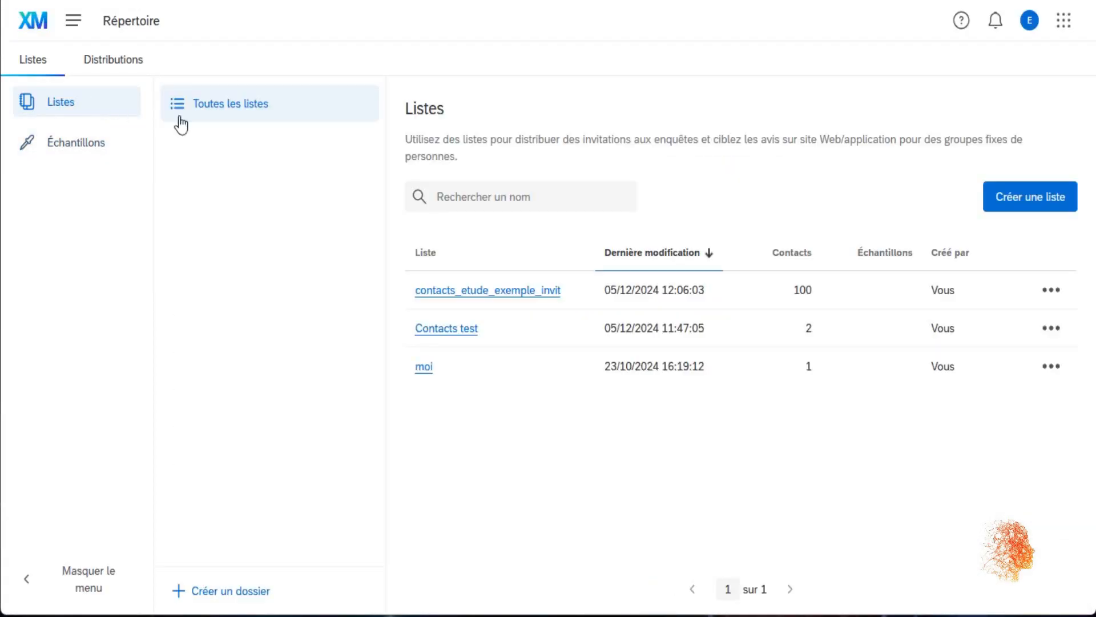
pyautogui.click(1051, 291)
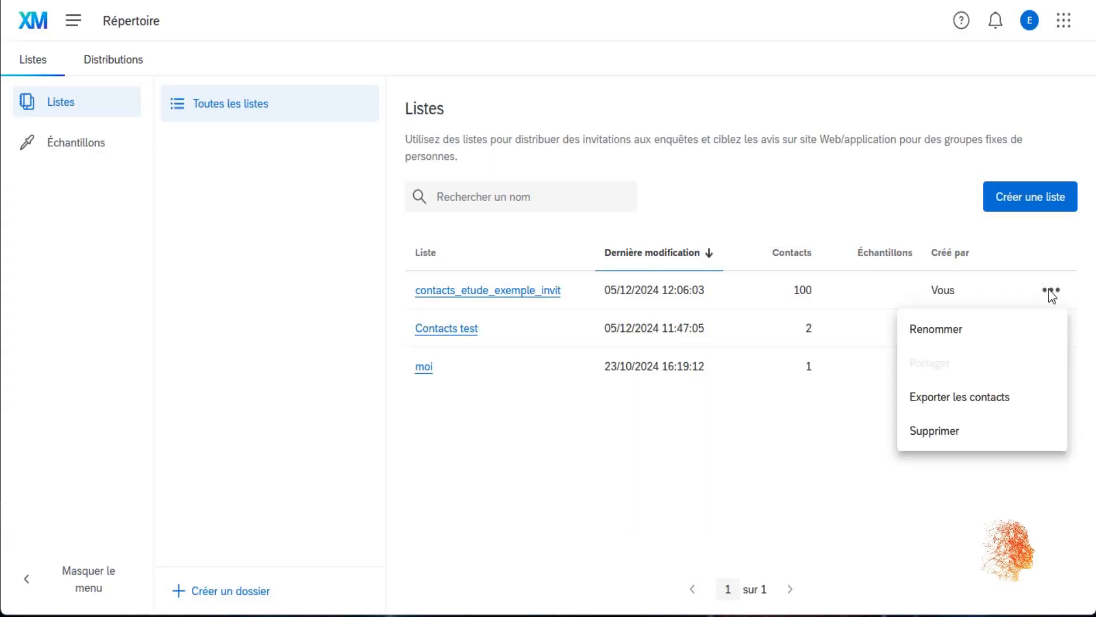
pyautogui.click(949, 432)
pyautogui.click(677, 410)
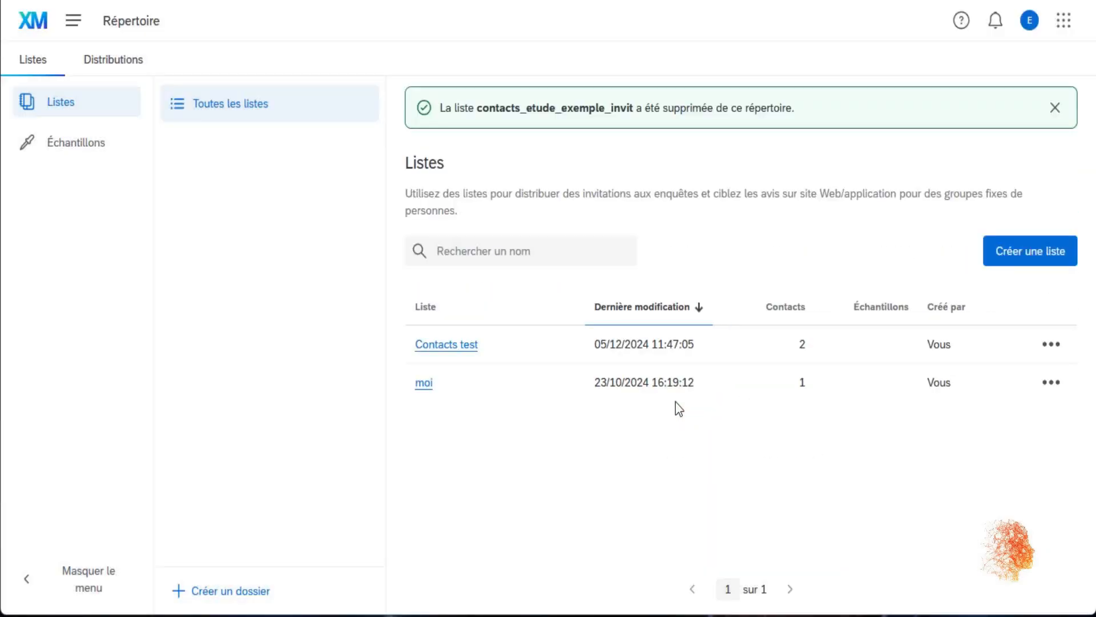